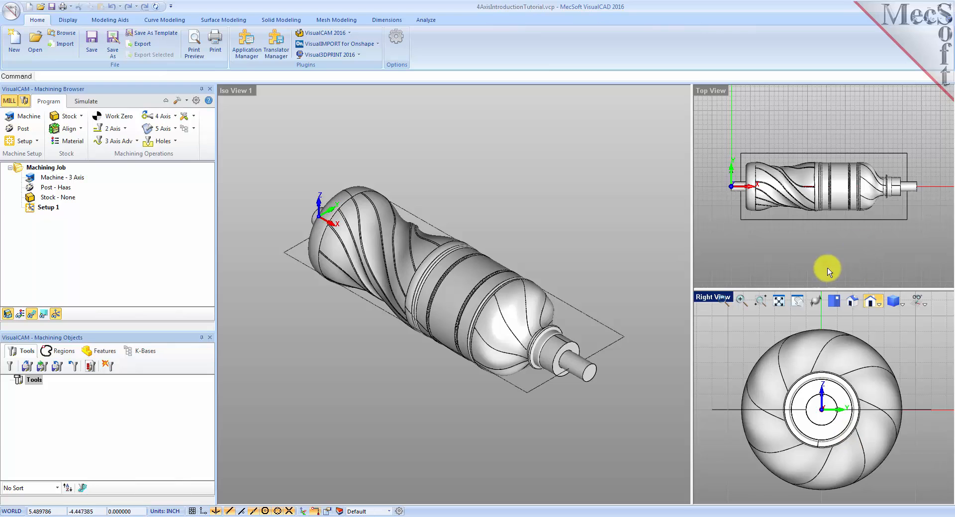
{"action": "scroll", "coordinate": [823, 192], "scroll_direction": "up", "scroll_amount": 3}
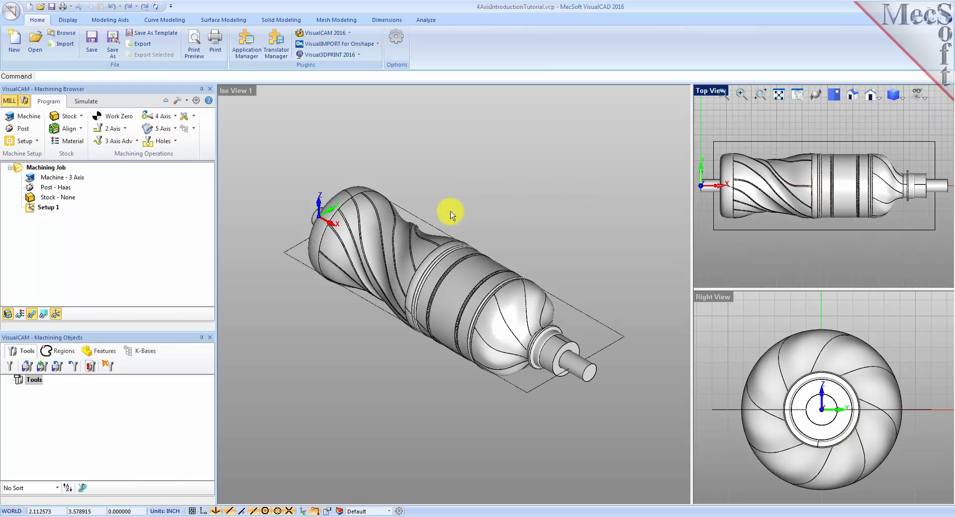
{"action": "scroll", "coordinate": [425, 282], "scroll_direction": "up", "scroll_amount": 1}
{"action": "scroll", "coordinate": [426, 282], "scroll_direction": "up", "scroll_amount": 1}
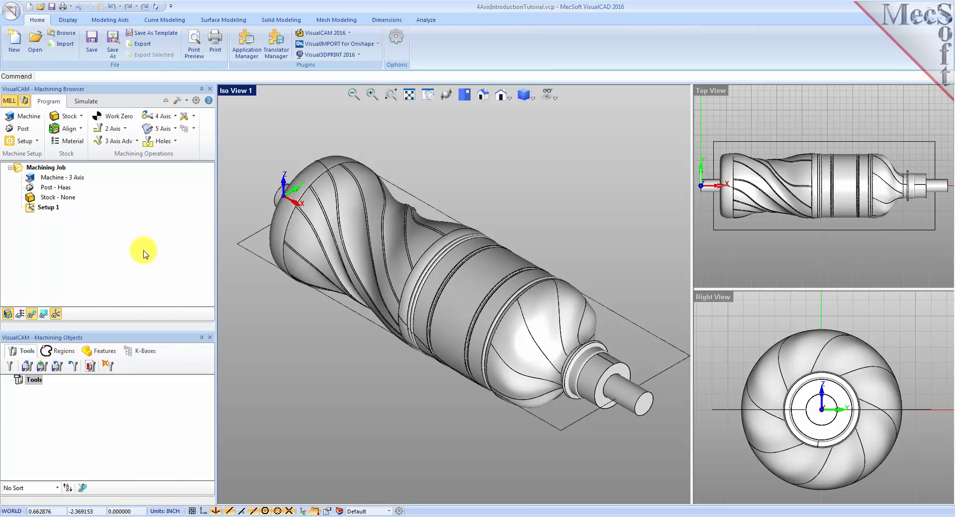
- Define the machine tool as 4 Axis with a Table configuration and No limit for the rotary axis angle
{"action": "left_click", "coordinate": [27, 118]}
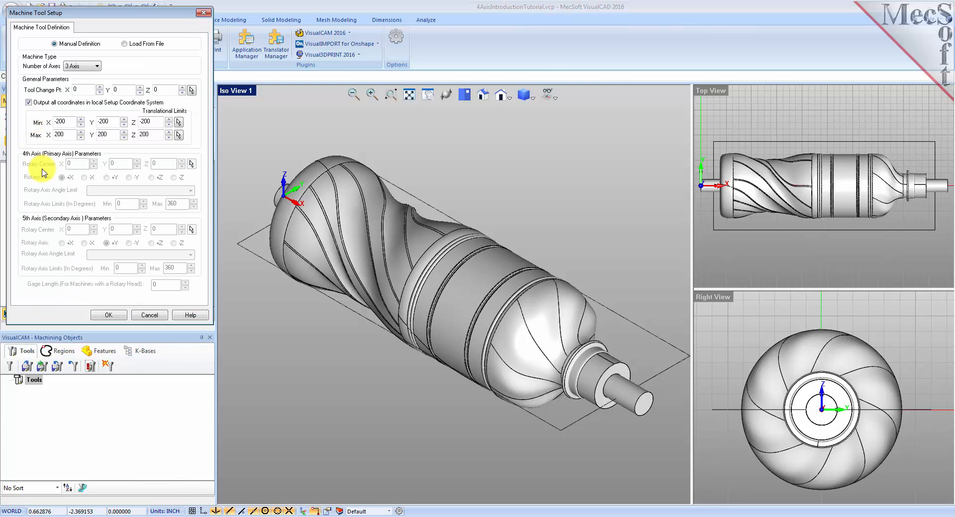
{"action": "left_click", "coordinate": [83, 68]}
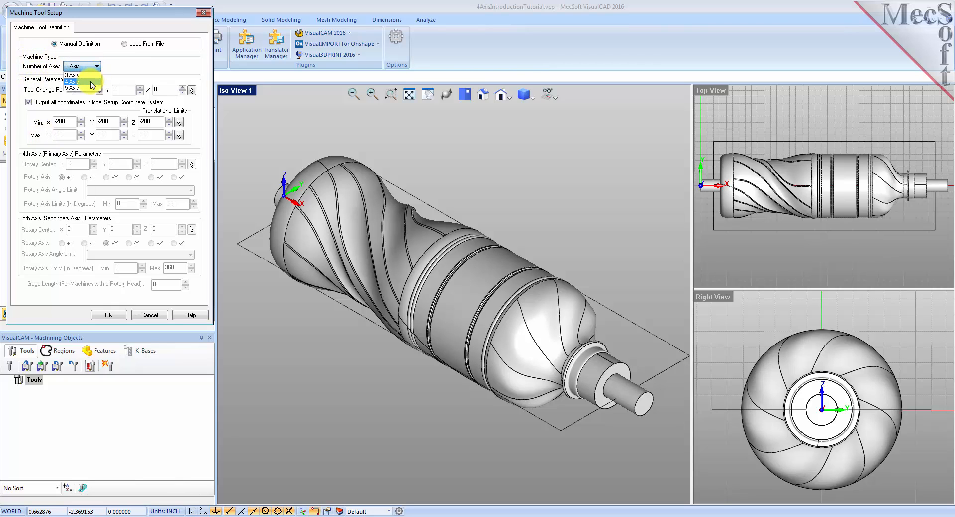
{"action": "left_click", "coordinate": [90, 82]}
{"action": "left_click", "coordinate": [170, 71]}
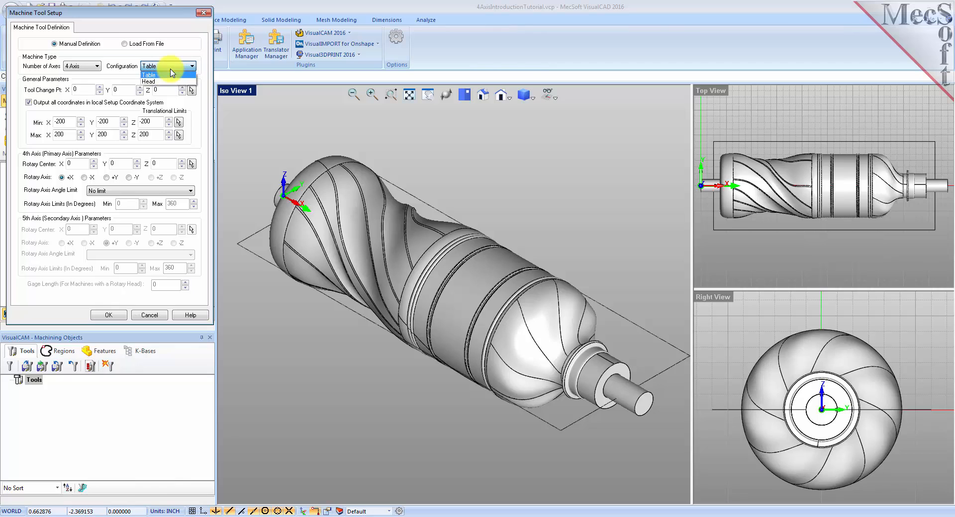
{"action": "left_click", "coordinate": [171, 74]}
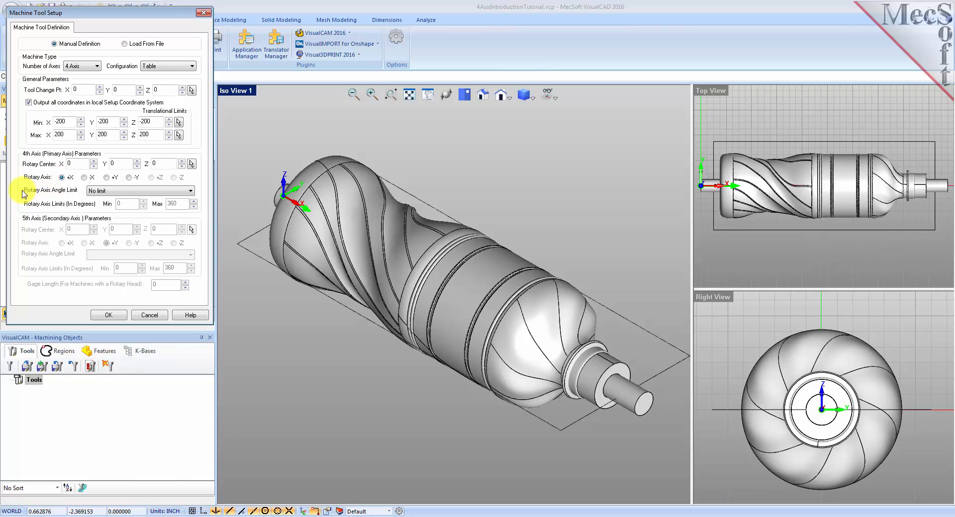
{"action": "left_click", "coordinate": [93, 193]}
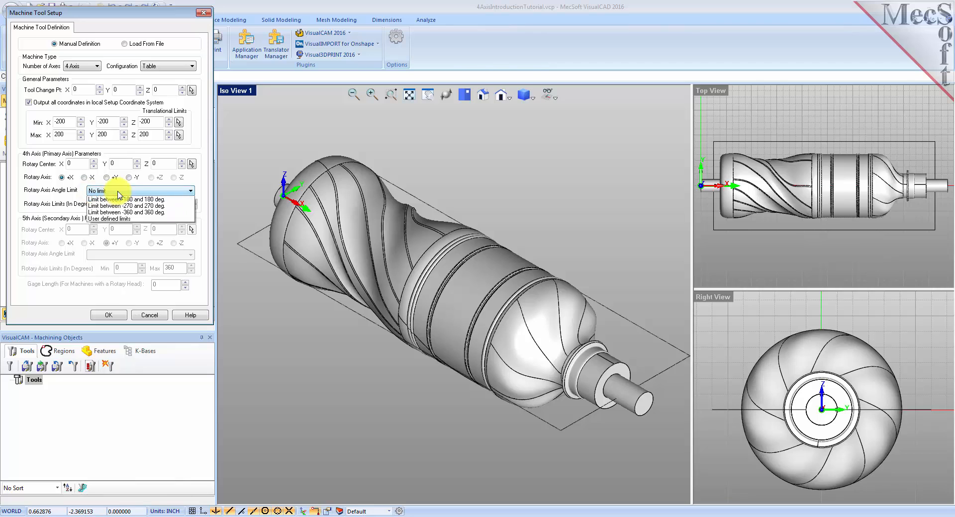
{"action": "left_click", "coordinate": [118, 204]}
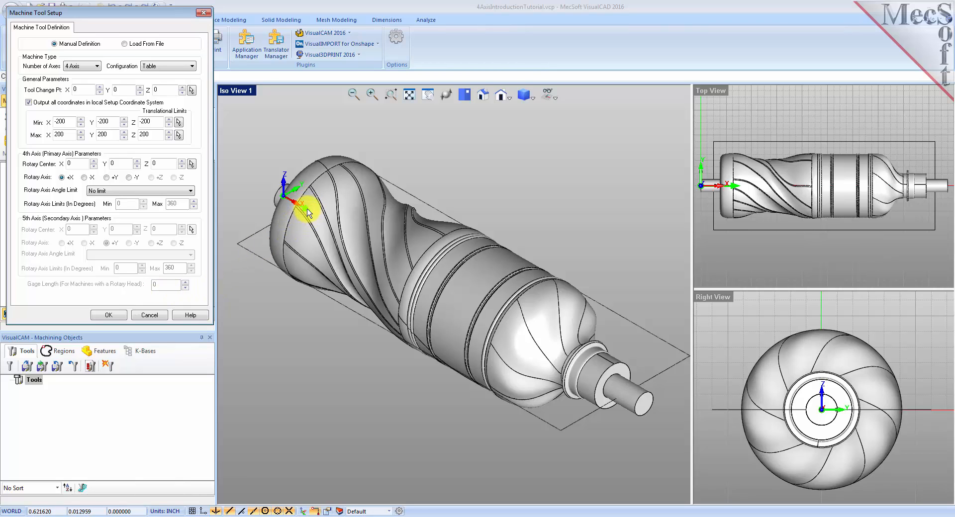
{"action": "left_click", "coordinate": [111, 316]}
{"action": "left_click", "coordinate": [47, 178]}
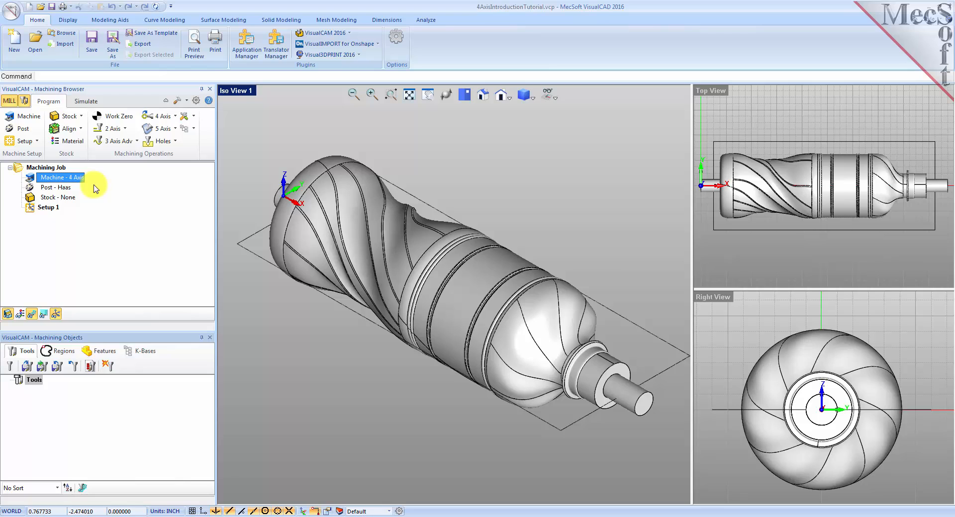
- Set the post-processor to Haas with .nc as the posted file extension
{"action": "left_click", "coordinate": [22, 130]}
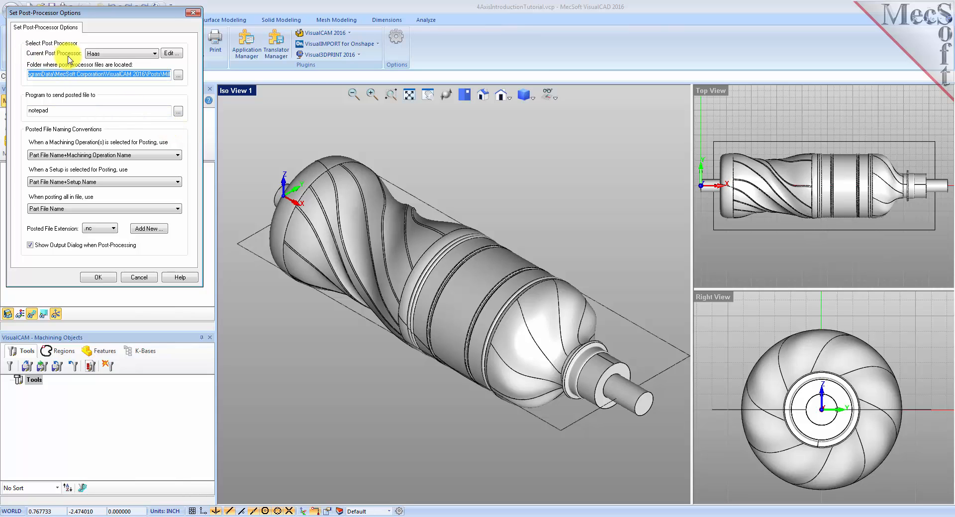
{"action": "left_click", "coordinate": [133, 53]}
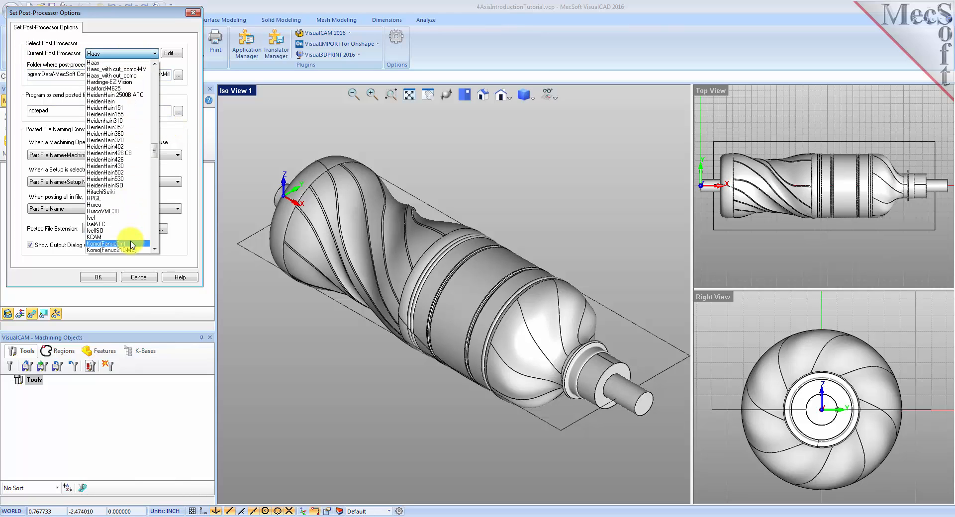
{"action": "left_click", "coordinate": [117, 63]}
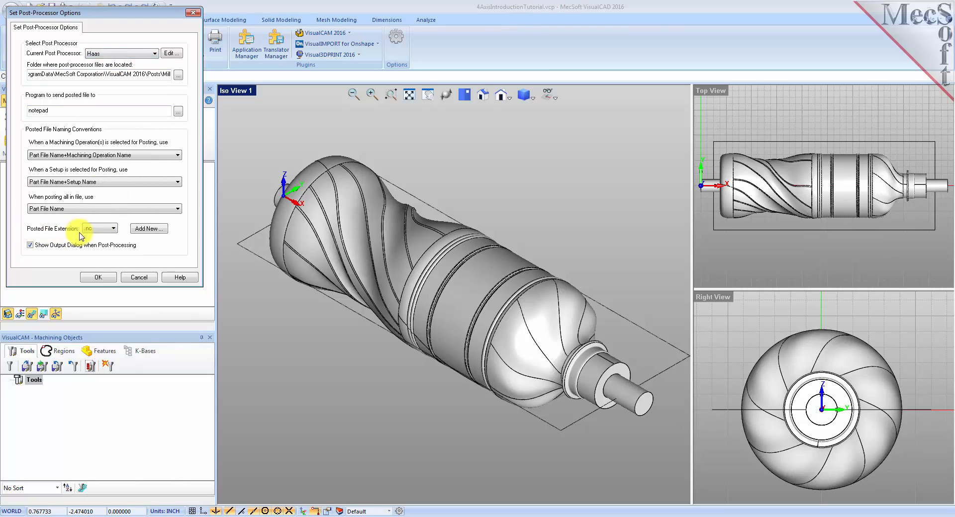
{"action": "left_click", "coordinate": [115, 230]}
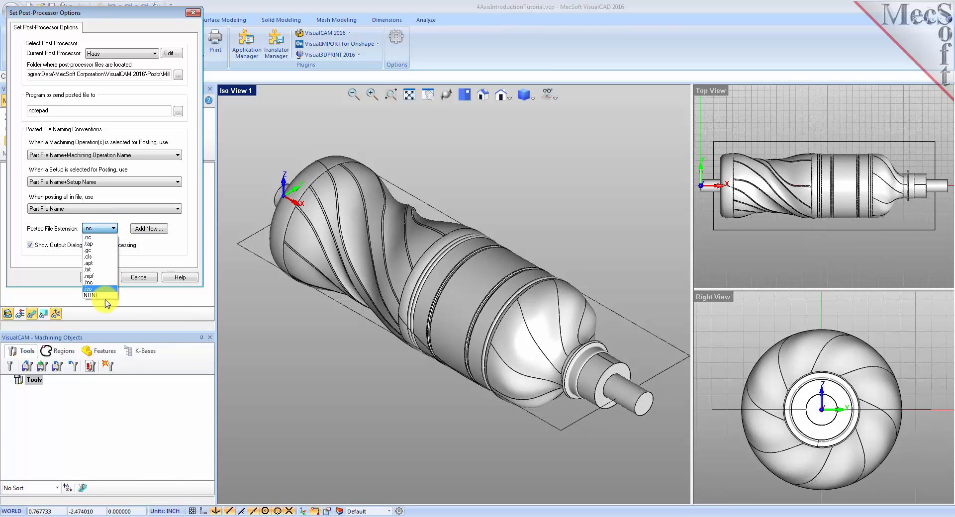
{"action": "left_click", "coordinate": [93, 238]}
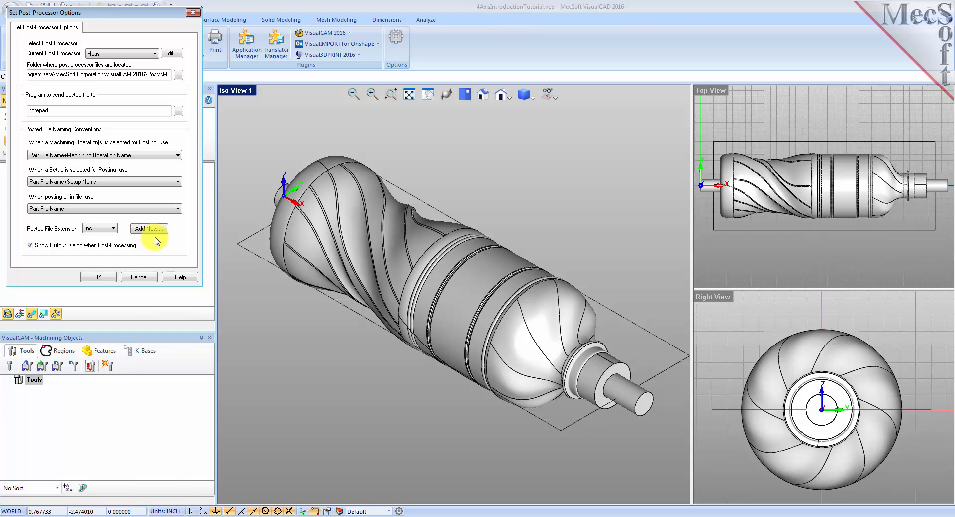
{"action": "left_click", "coordinate": [98, 277]}
{"action": "left_click", "coordinate": [31, 188]}
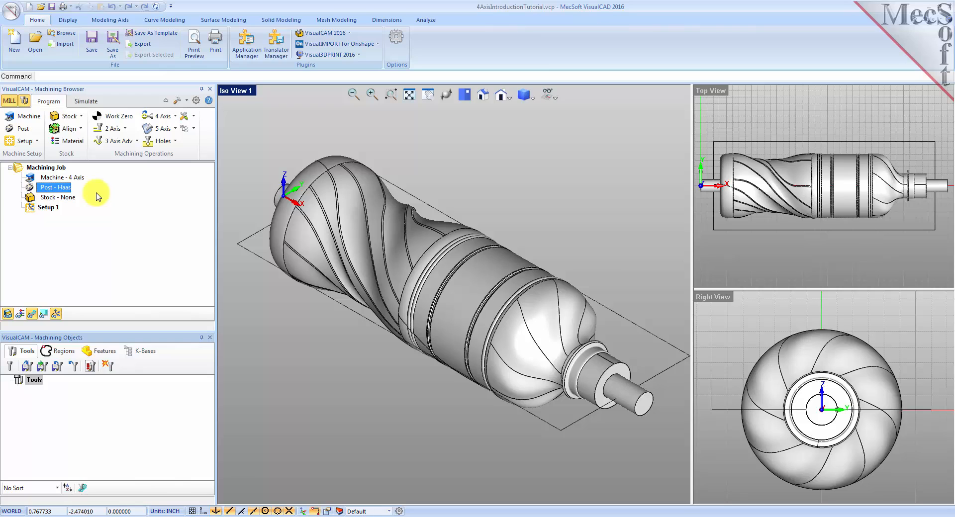
- Create a box stock with length 9.75, width 3 and height 3
{"action": "left_click", "coordinate": [31, 207]}
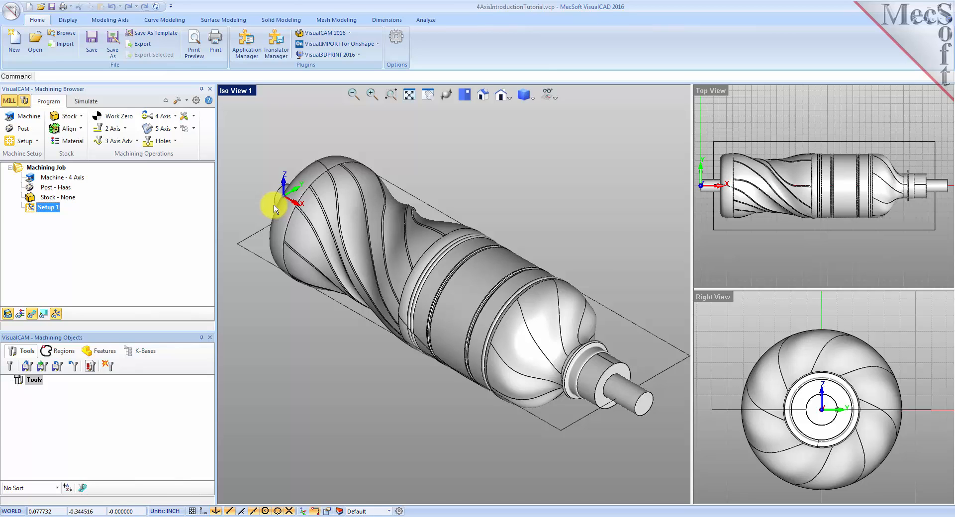
{"action": "left_click", "coordinate": [83, 117]}
{"action": "left_click", "coordinate": [82, 118]}
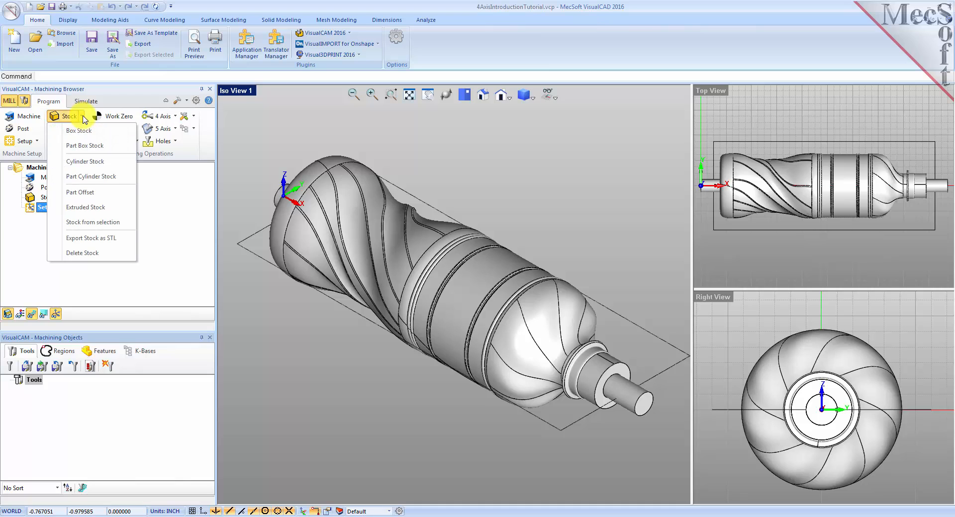
{"action": "left_click", "coordinate": [115, 133]}
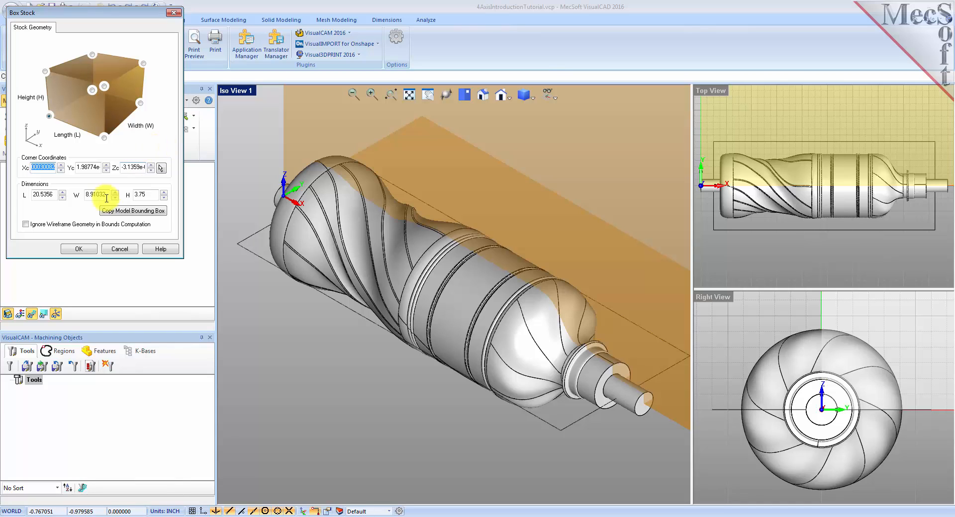
{"action": "left_click_drag", "start_coordinate": [58, 195], "coordinate": [24, 197]}
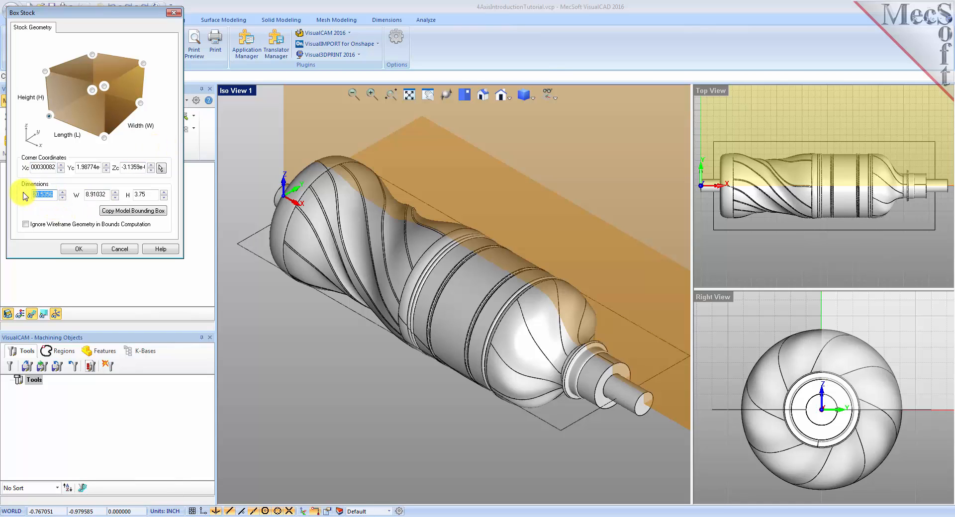
{"action": "type", "text": "5"}
{"action": "left_click_drag", "start_coordinate": [106, 194], "coordinate": [74, 194]}
{"action": "type", "text": "3"}
{"action": "key", "text": "Tab"}
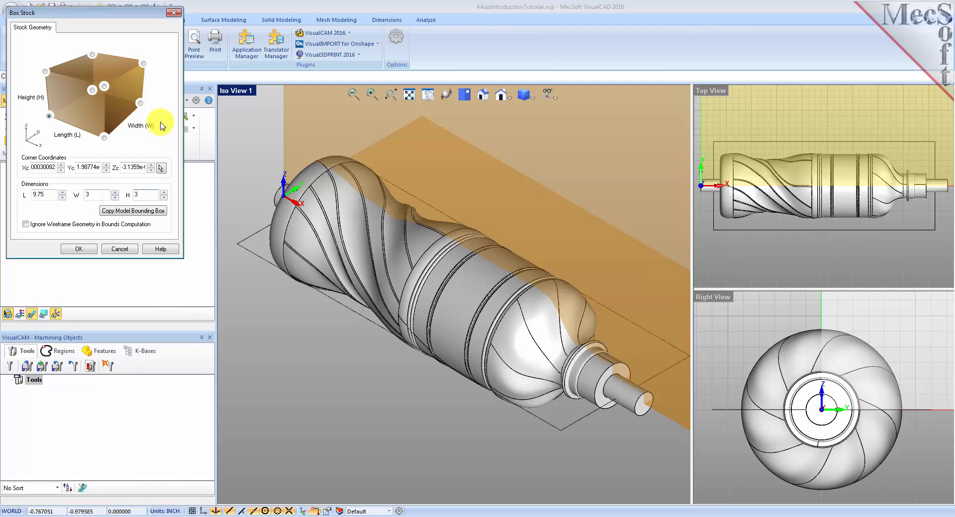
{"action": "key", "text": "Tab"}
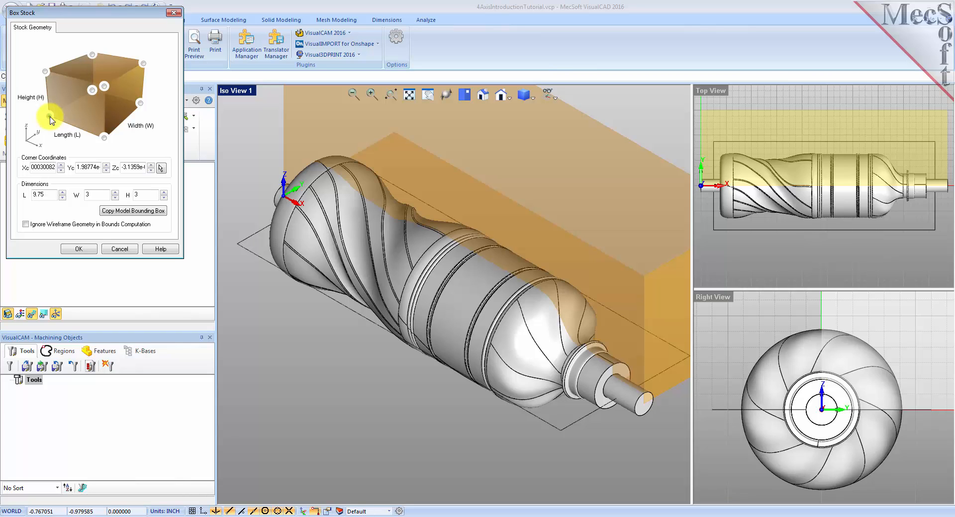
{"action": "left_click", "coordinate": [79, 248]}
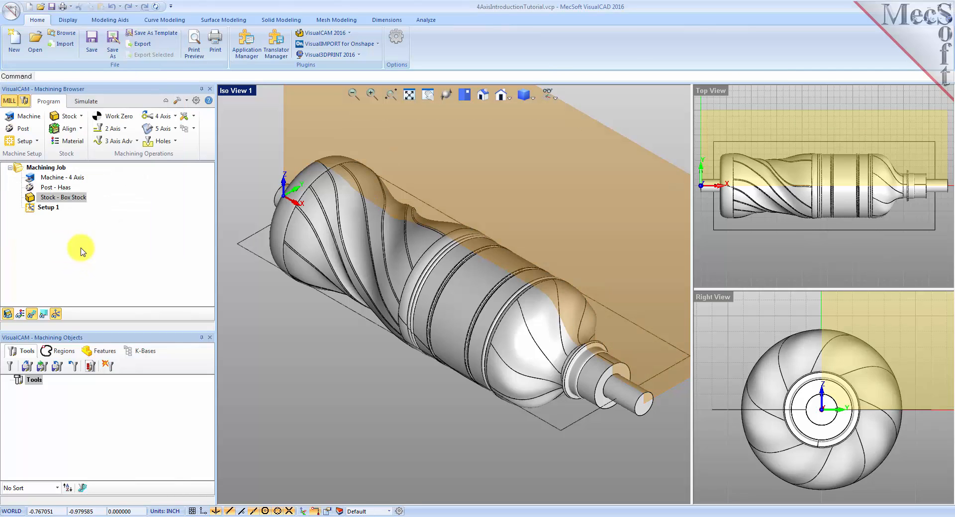
{"action": "left_click", "coordinate": [30, 198]}
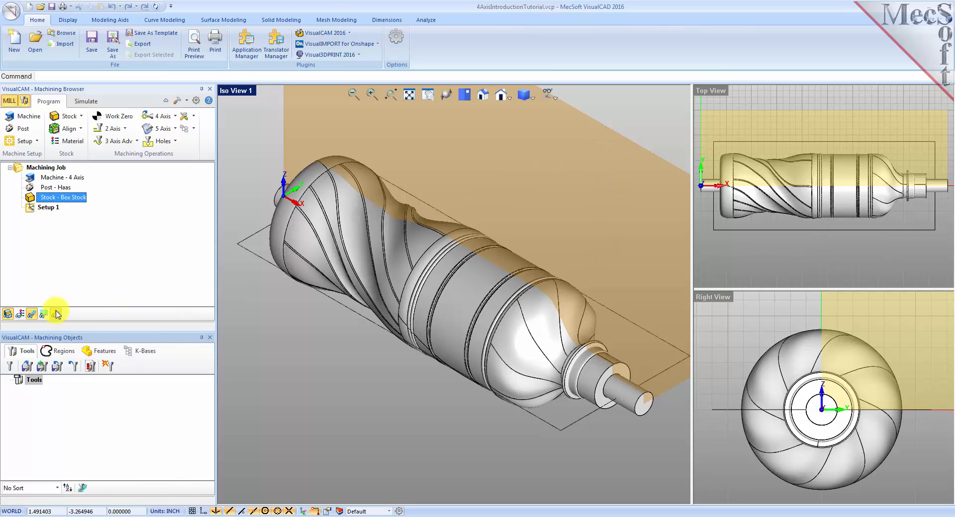
- Toggle the box stock's visibility off and back on in the viewports
{"action": "left_click", "coordinate": [8, 315]}
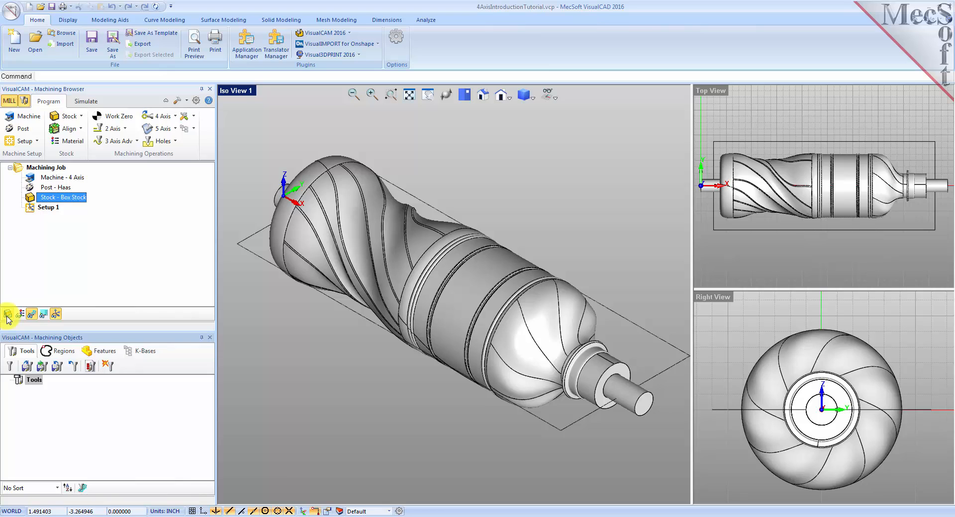
{"action": "left_click", "coordinate": [7, 314]}
{"action": "left_click", "coordinate": [8, 315]}
{"action": "left_click", "coordinate": [7, 315]}
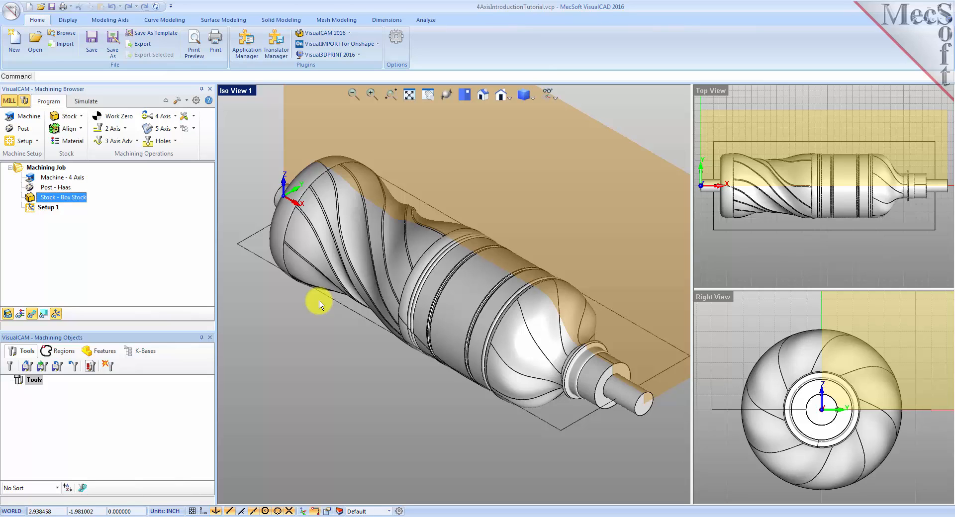
- Align the stock to the part with Center for both the Z and the XY alignment
{"action": "left_click", "coordinate": [82, 130]}
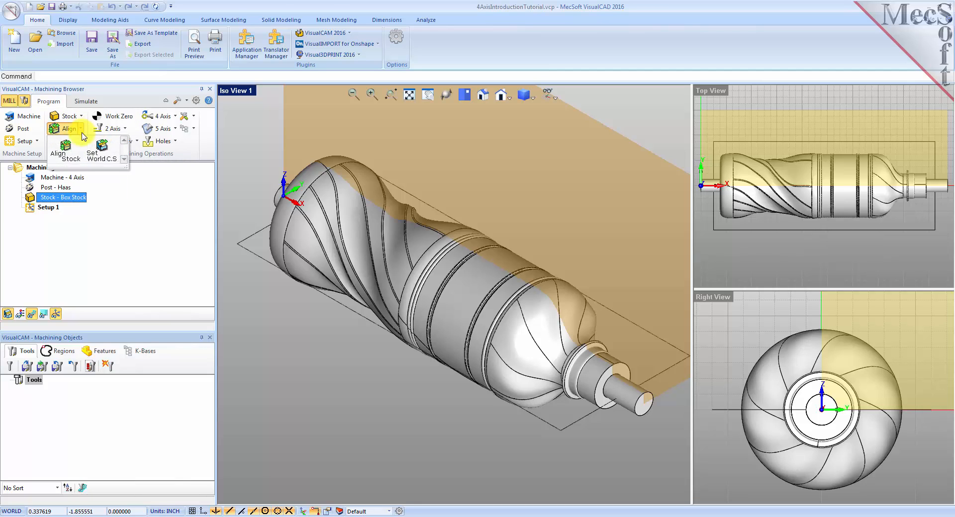
{"action": "left_click", "coordinate": [72, 155]}
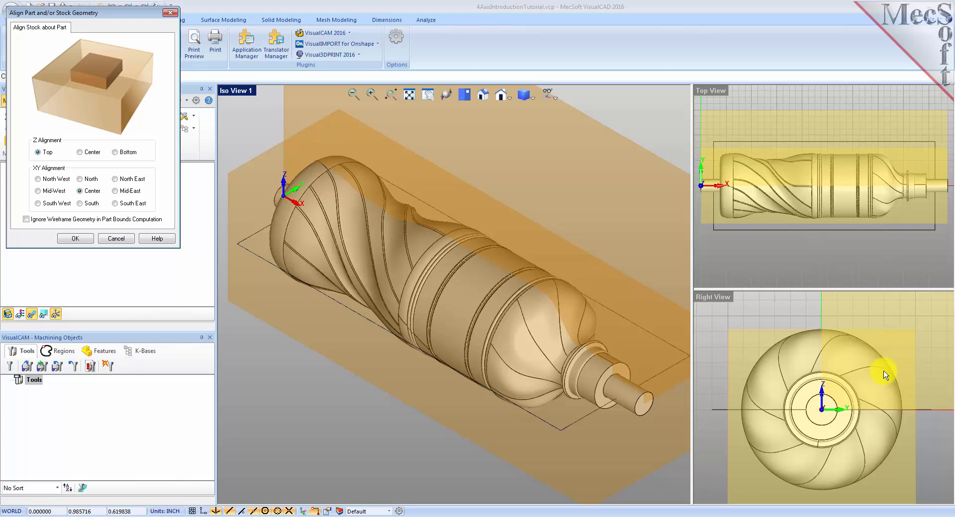
{"action": "left_click", "coordinate": [80, 152]}
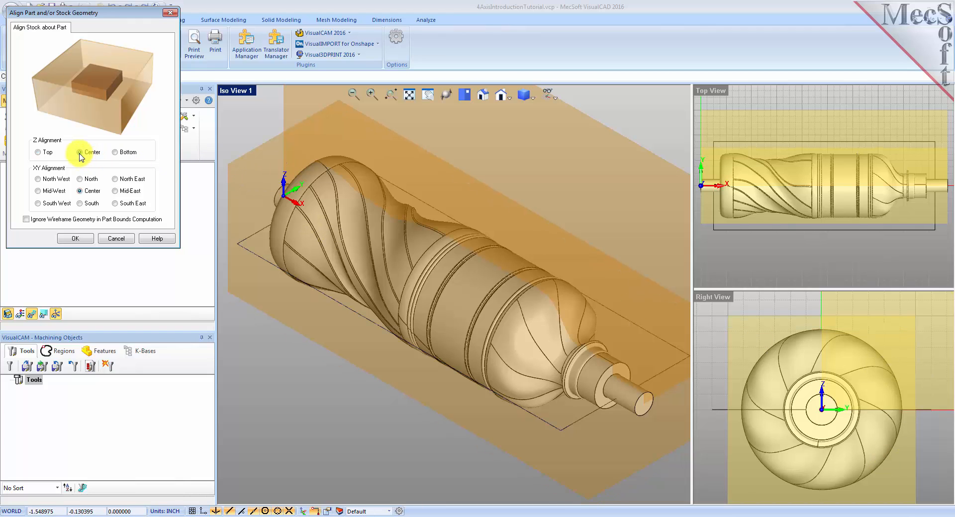
{"action": "left_click", "coordinate": [80, 191]}
{"action": "left_click", "coordinate": [84, 241]}
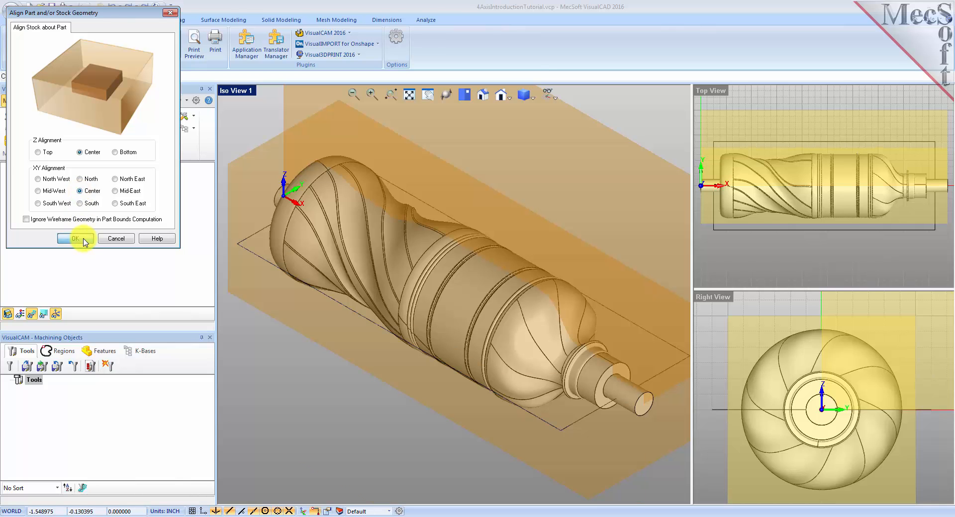
{"action": "mouse_move", "coordinate": [526, 352]}
{"action": "middle_mouse_down"}
{"action": "mouse_move", "coordinate": [478, 335]}
{"action": "mouse_move", "coordinate": [520, 346]}
{"action": "middle_mouse_up"}
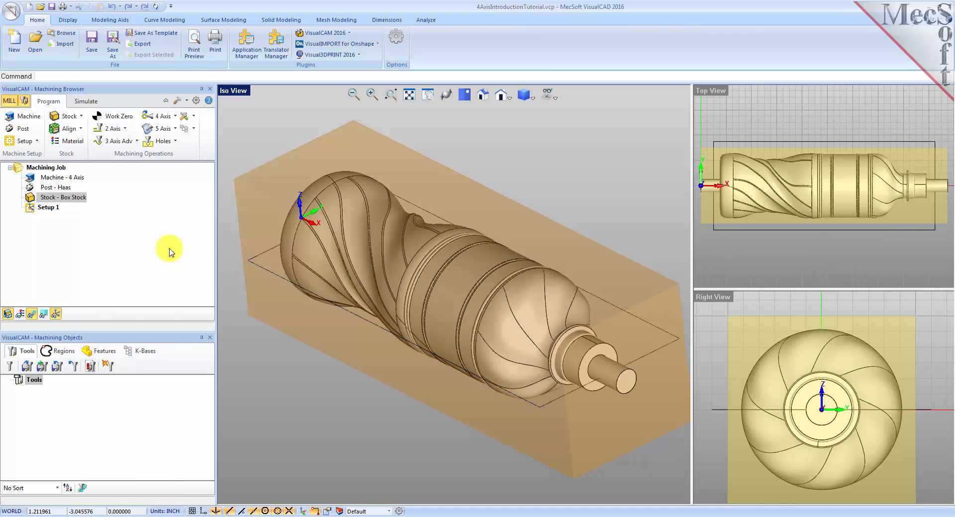
- Assign WOOD as the stock material and show the material texture on the stock
{"action": "left_click", "coordinate": [78, 146]}
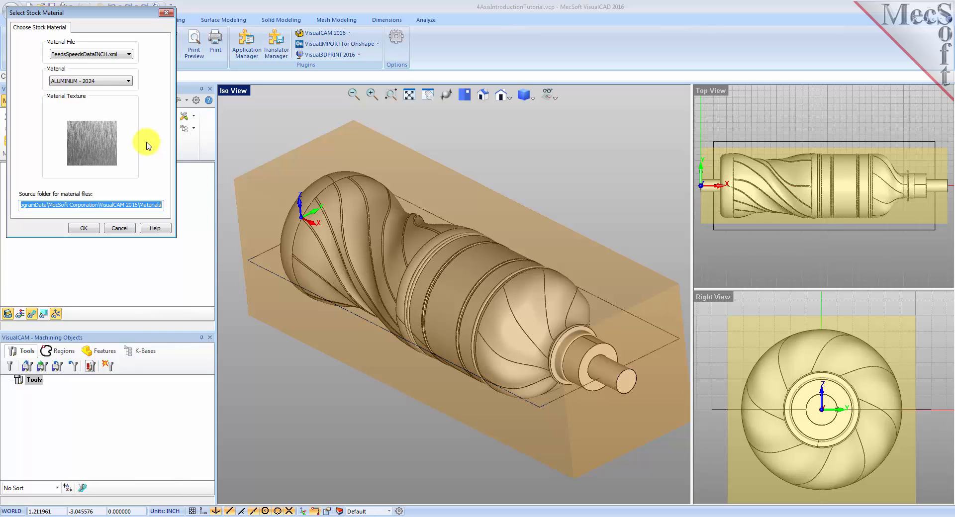
{"action": "left_click", "coordinate": [128, 81]}
{"action": "left_click_drag", "start_coordinate": [128, 105], "coordinate": [125, 204]}
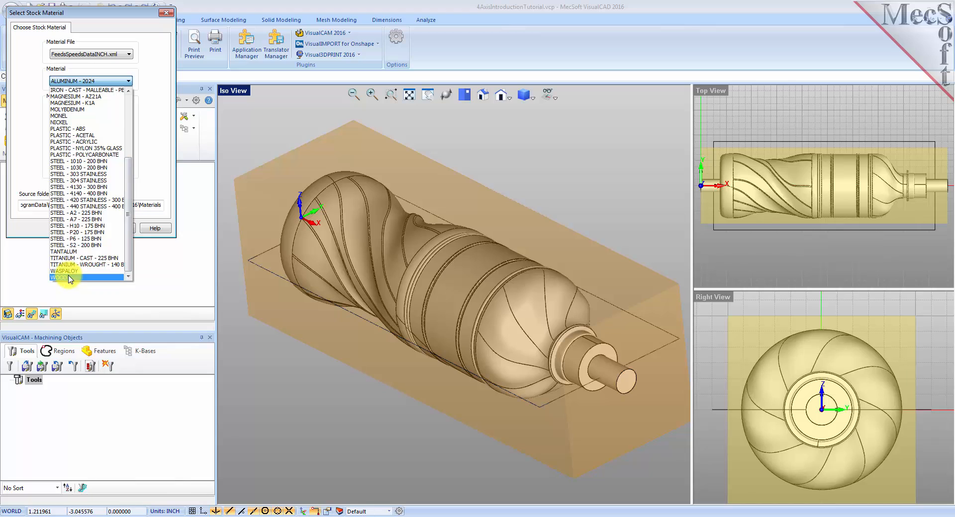
{"action": "left_click", "coordinate": [69, 278]}
{"action": "left_click", "coordinate": [84, 228]}
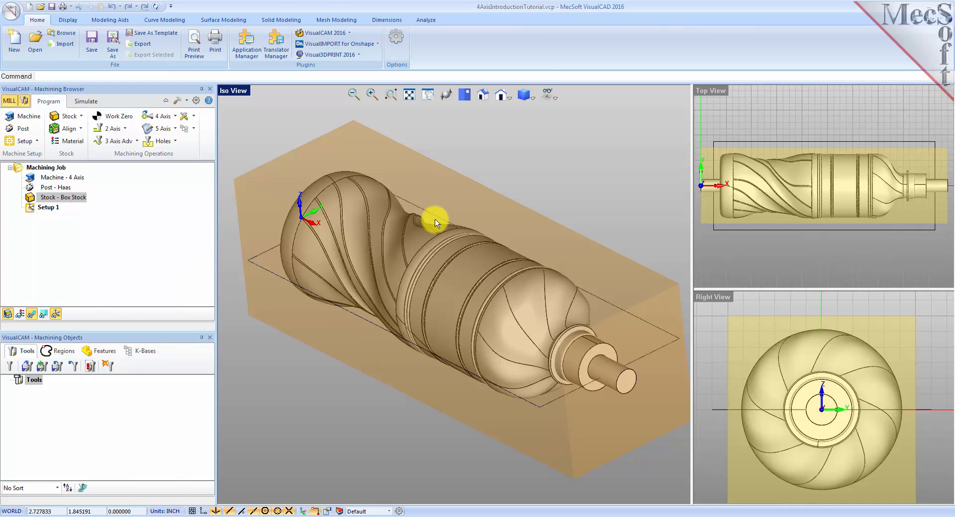
{"action": "middle_click_drag", "start_coordinate": [323, 285], "coordinate": [332, 281]}
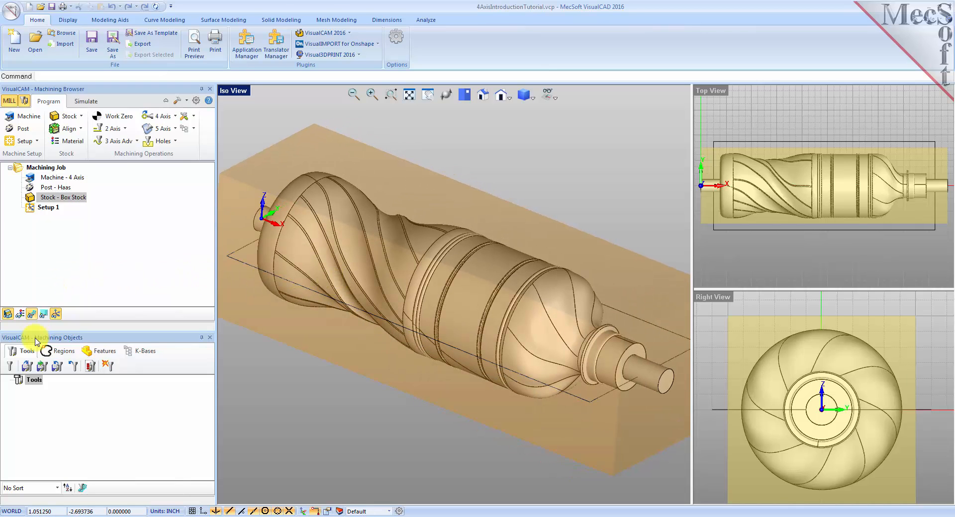
{"action": "left_click", "coordinate": [21, 314]}
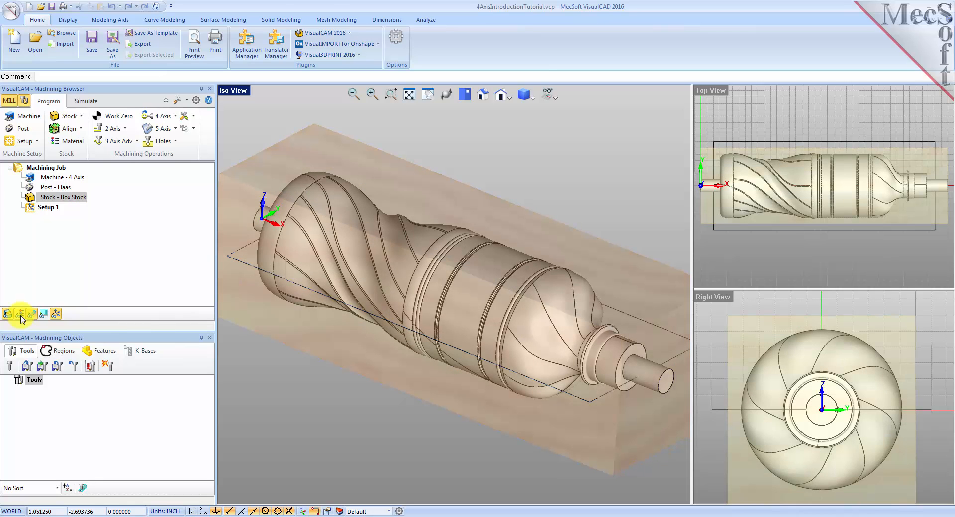
- Toggle the wood material texture on the box stock, leaving the stock shown in its plain transparent colour
{"action": "left_click", "coordinate": [21, 316]}
{"action": "left_click", "coordinate": [20, 315]}
{"action": "right_click_drag", "start_coordinate": [486, 320], "coordinate": [447, 323]}
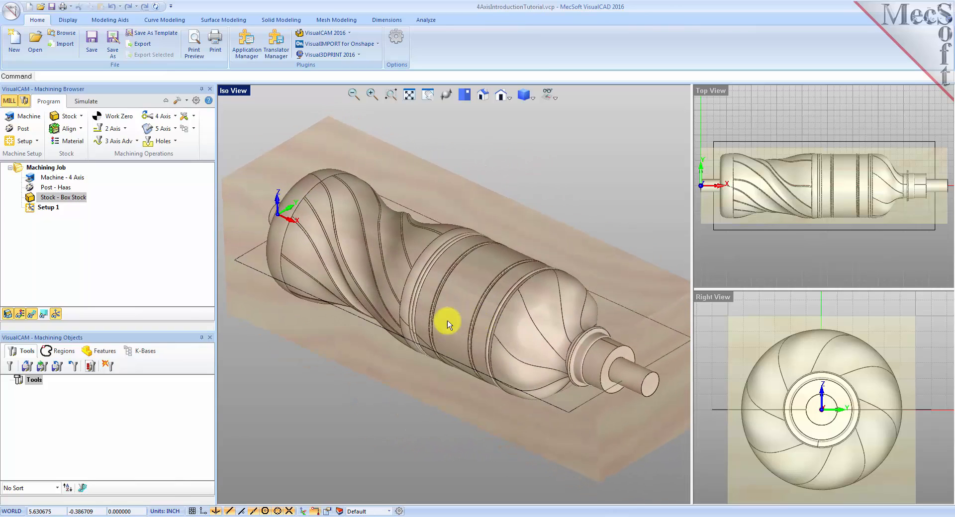
{"action": "left_click", "coordinate": [24, 317]}
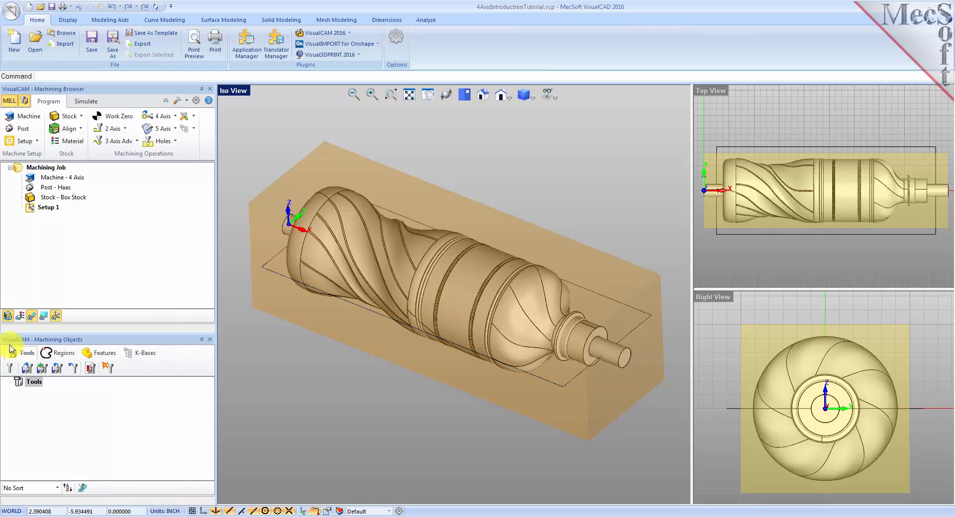
- Load the machining tools from the 4AxisIntroductionTutorial.vkb tool library
{"action": "left_click", "coordinate": [25, 371]}
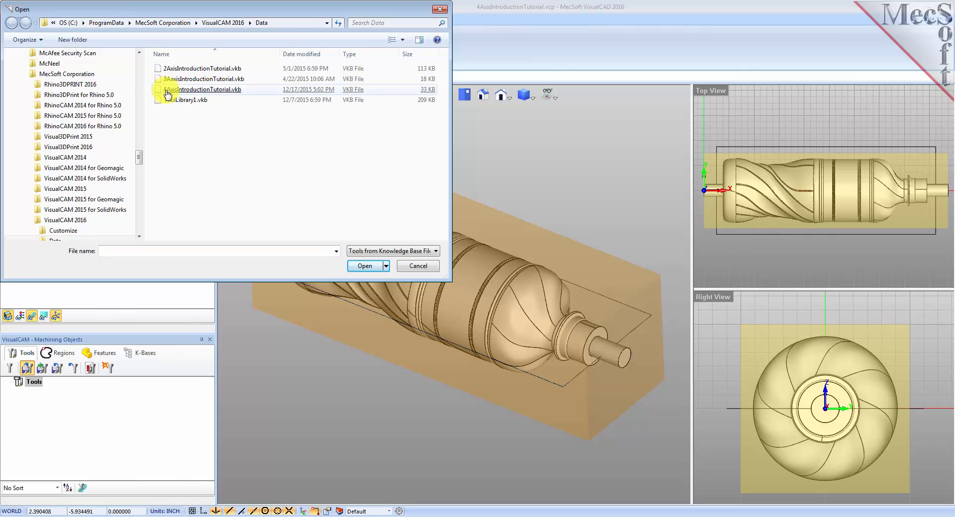
{"action": "left_click", "coordinate": [167, 92]}
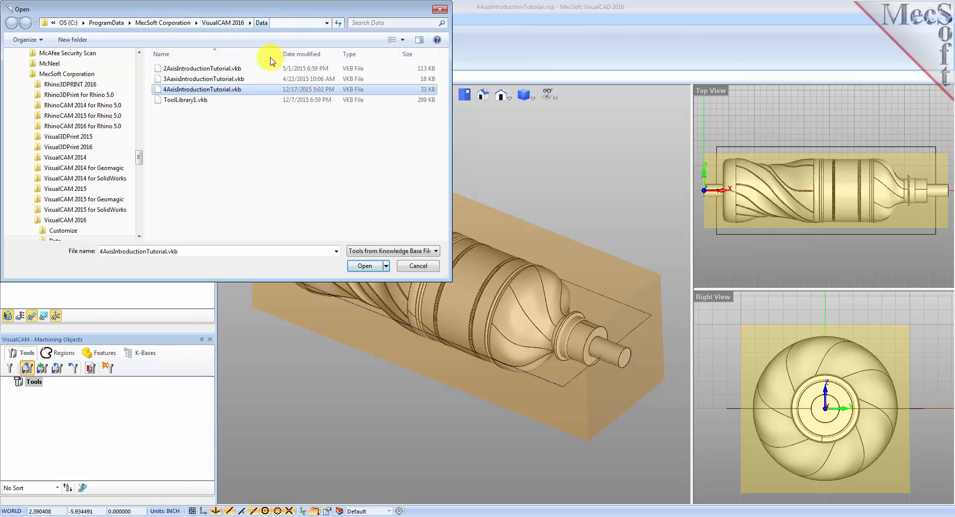
{"action": "left_click", "coordinate": [363, 266]}
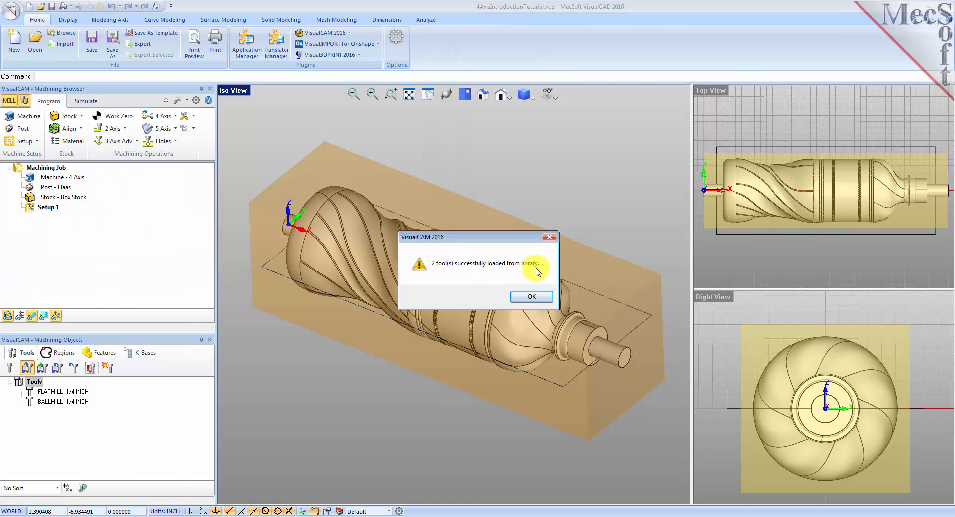
{"action": "left_click", "coordinate": [532, 298]}
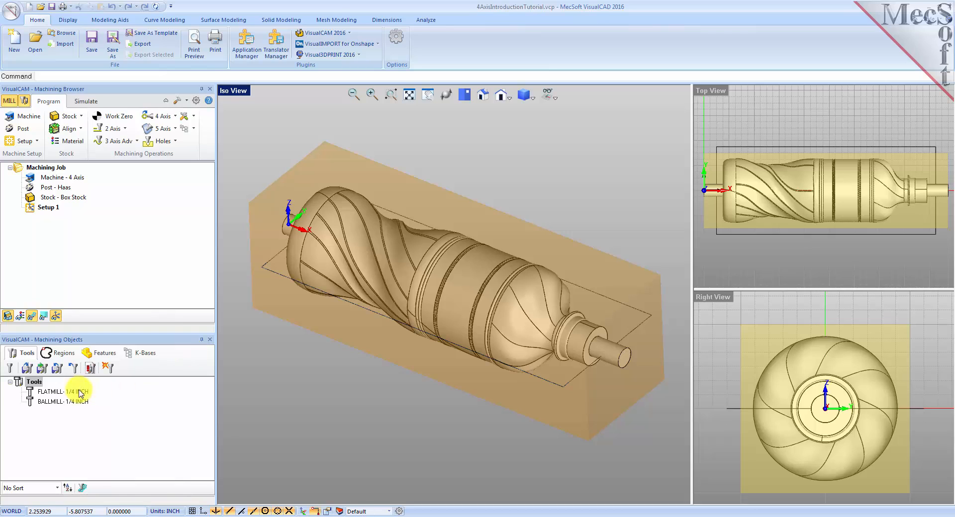
- Examine the dimensions, properties, and feeds and speeds of the 1/4 inch flat mill and ball mill without changing them
{"action": "left_click", "coordinate": [58, 392]}
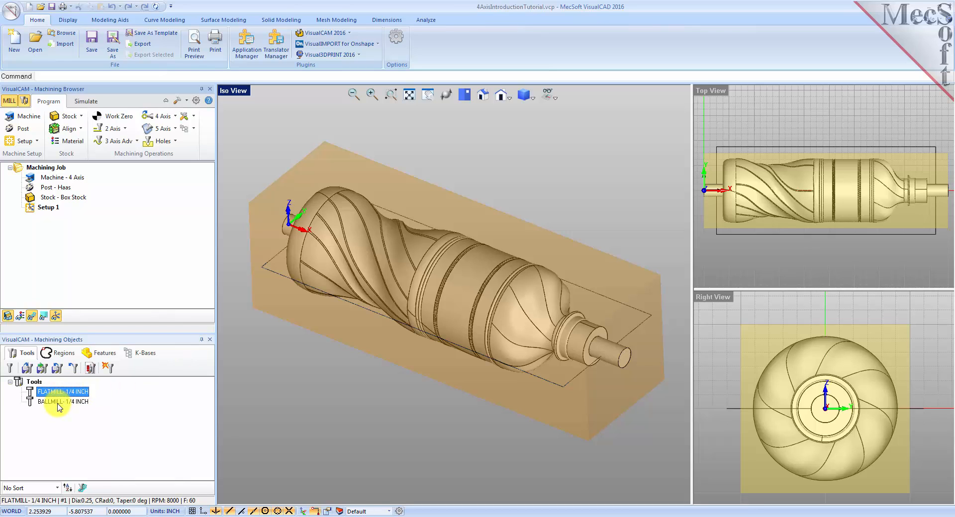
{"action": "left_click", "coordinate": [59, 404]}
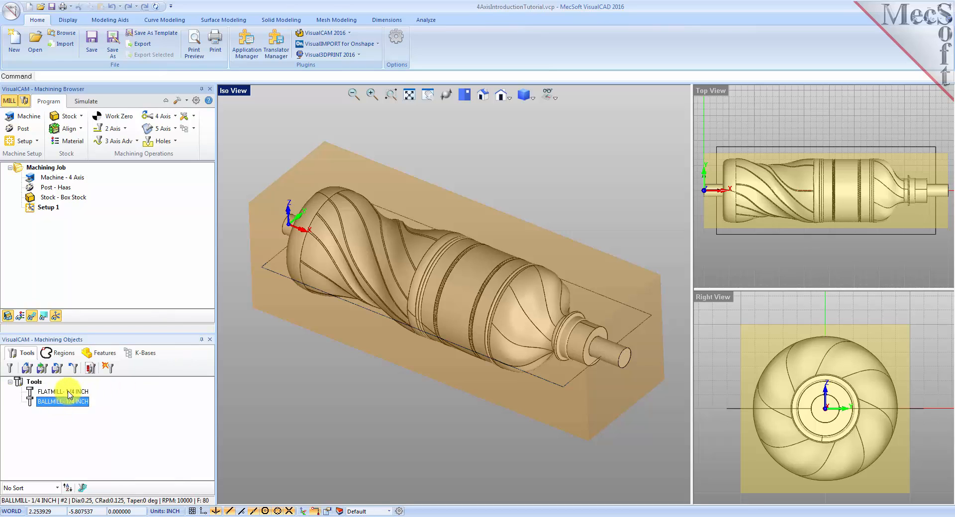
{"action": "left_click", "coordinate": [68, 392]}
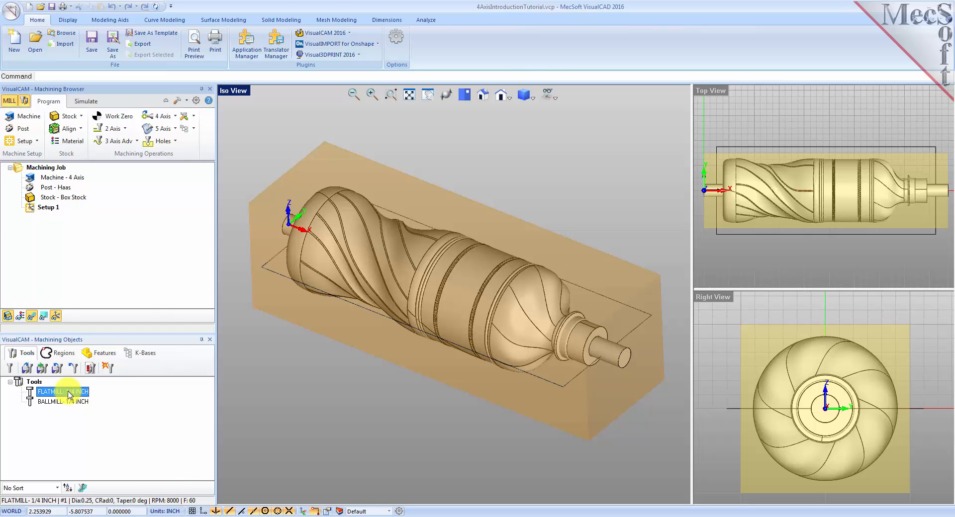
{"action": "double_click", "coordinate": [68, 393]}
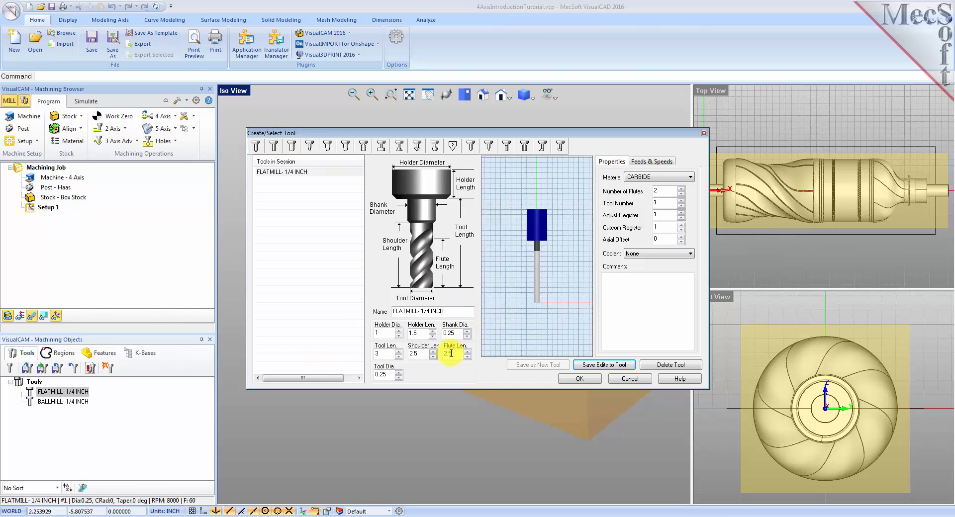
{"action": "left_click", "coordinate": [658, 163]}
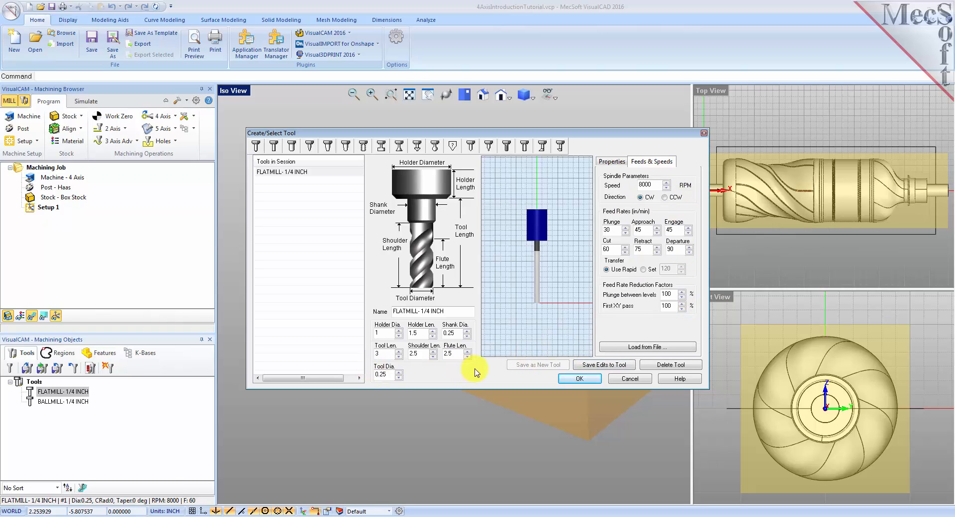
{"action": "left_click", "coordinate": [265, 172]}
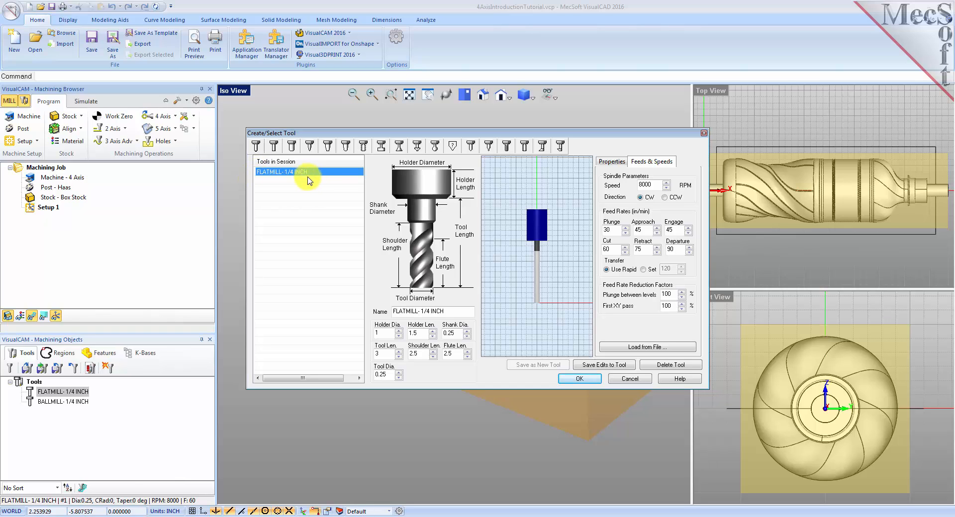
{"action": "left_click", "coordinate": [255, 146]}
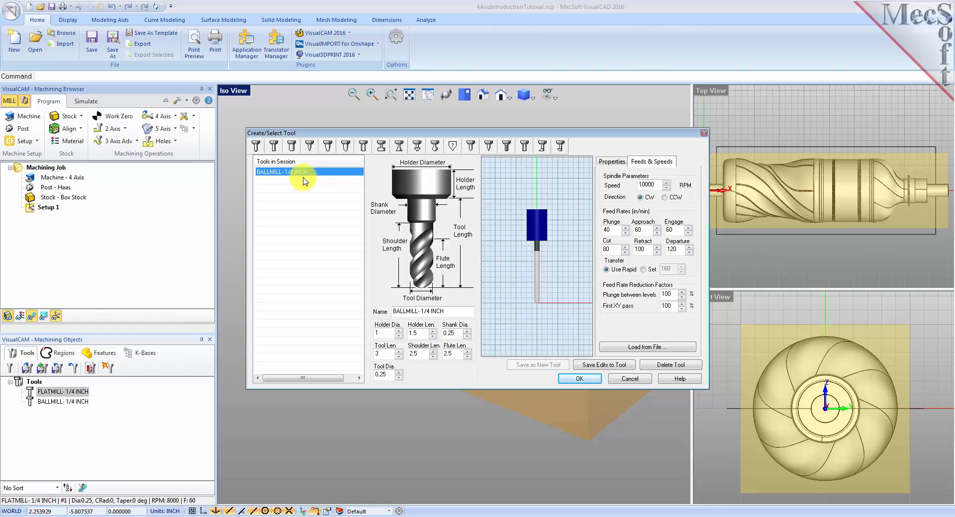
{"action": "left_click", "coordinate": [616, 379]}
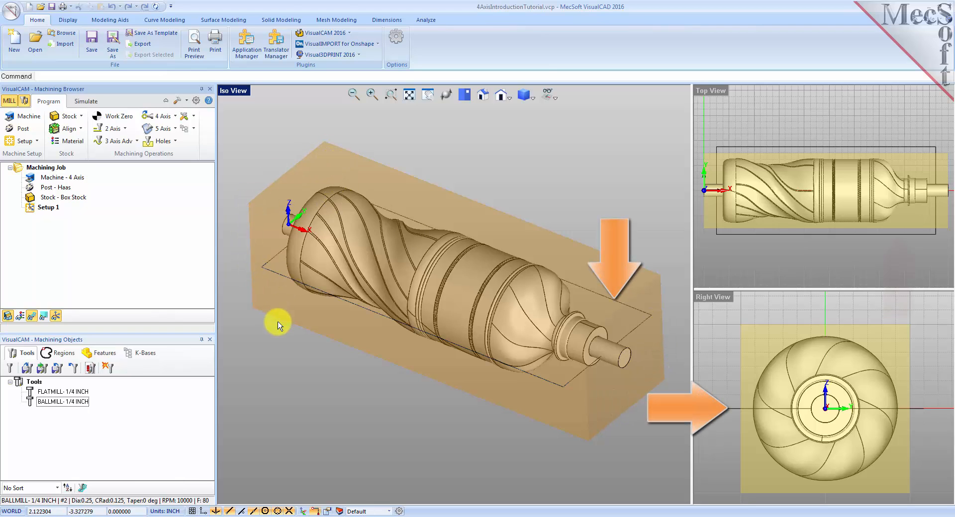
- Highlight the rectangular curve around the bottle to examine it, and clear the selection
{"action": "left_click", "coordinate": [596, 292]}
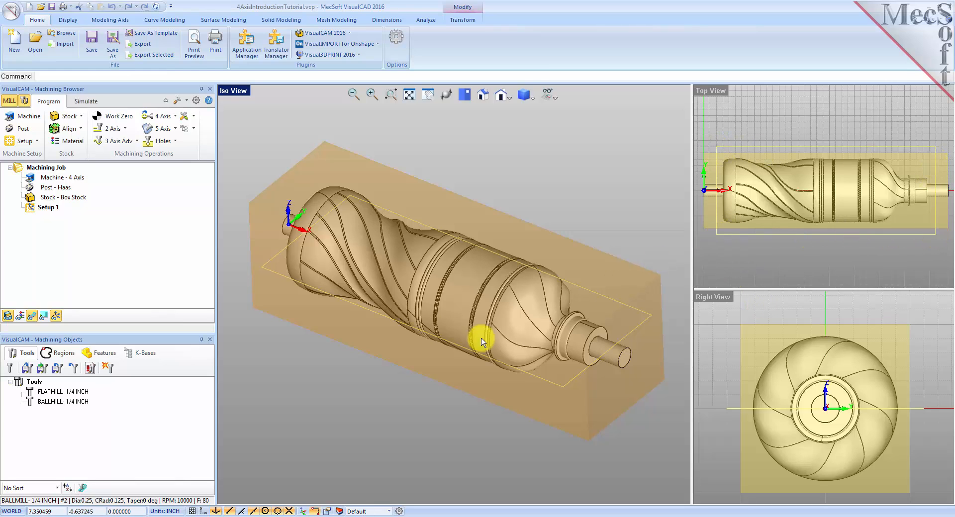
{"action": "left_click", "coordinate": [356, 364]}
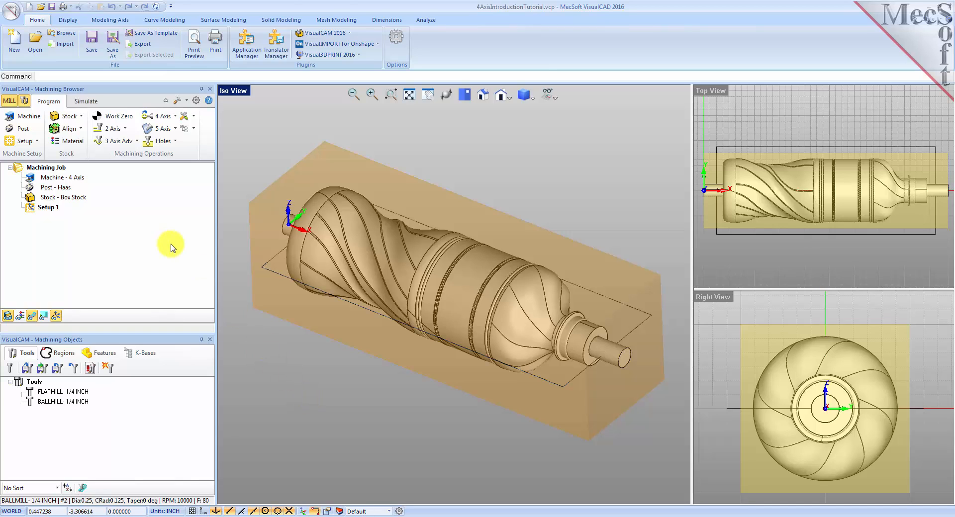
- Start a 3-axis Horizontal Roughing operation under Setup 1 and assign the rectangle around the bottle as its containment region
{"action": "left_click", "coordinate": [31, 209]}
{"action": "left_click", "coordinate": [30, 209]}
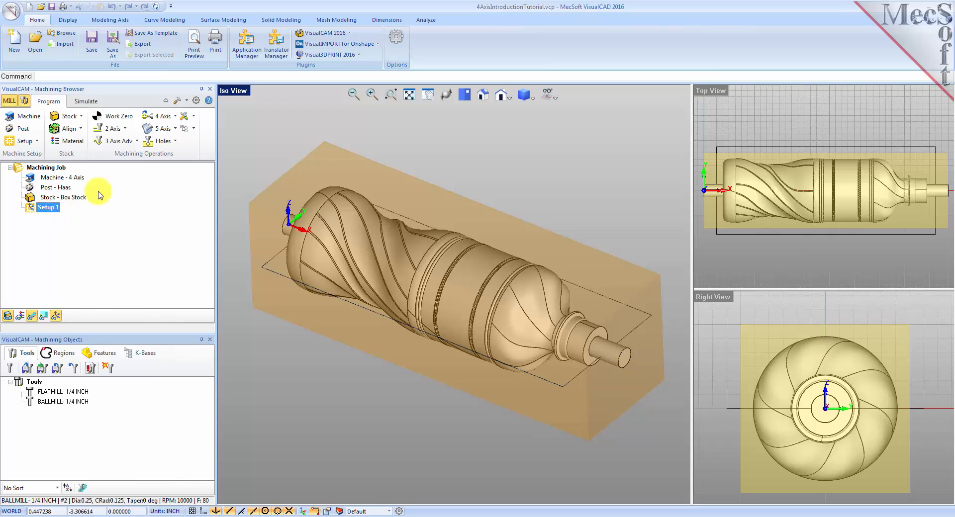
{"action": "left_click", "coordinate": [138, 142]}
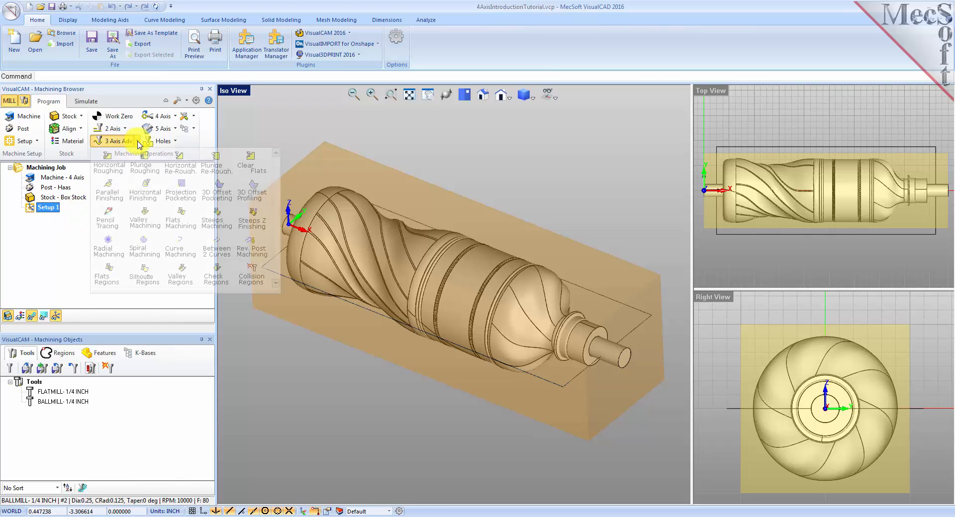
{"action": "left_click", "coordinate": [108, 167]}
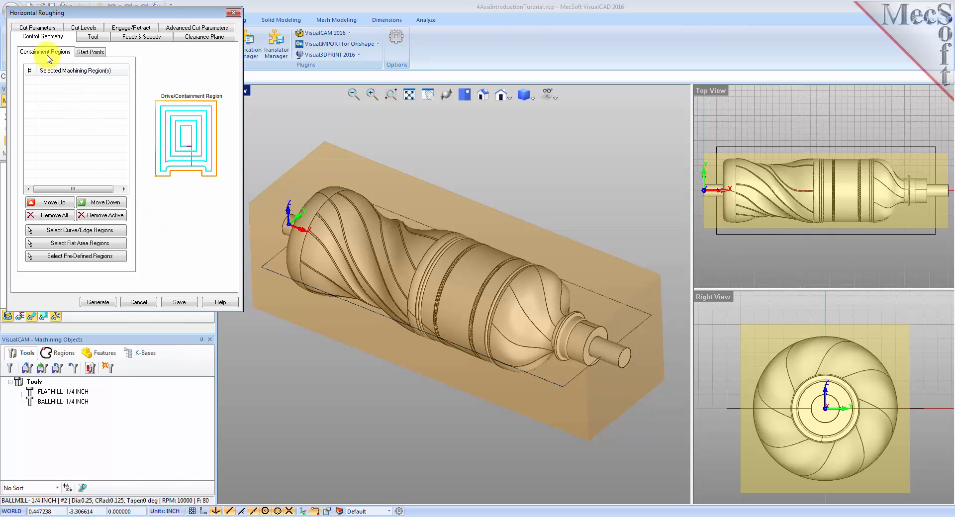
{"action": "left_click", "coordinate": [120, 231]}
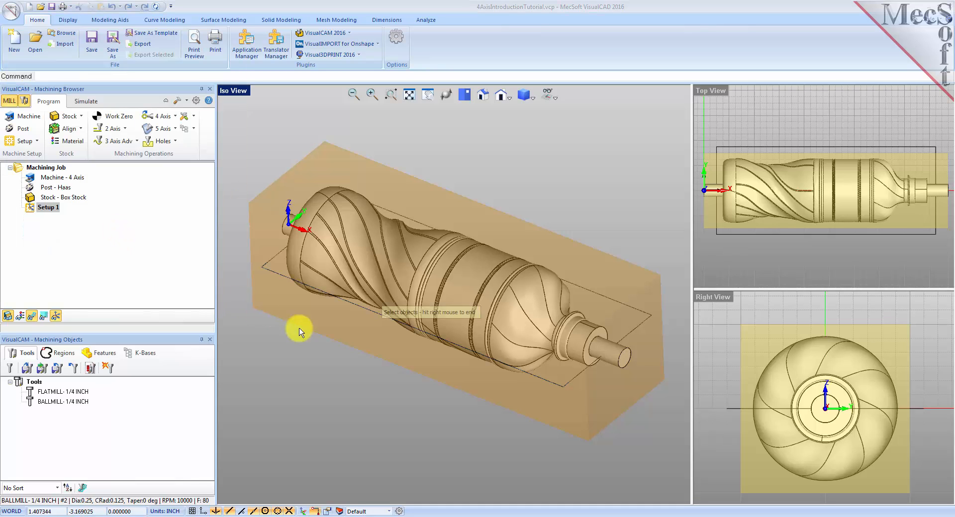
{"action": "left_click", "coordinate": [589, 293]}
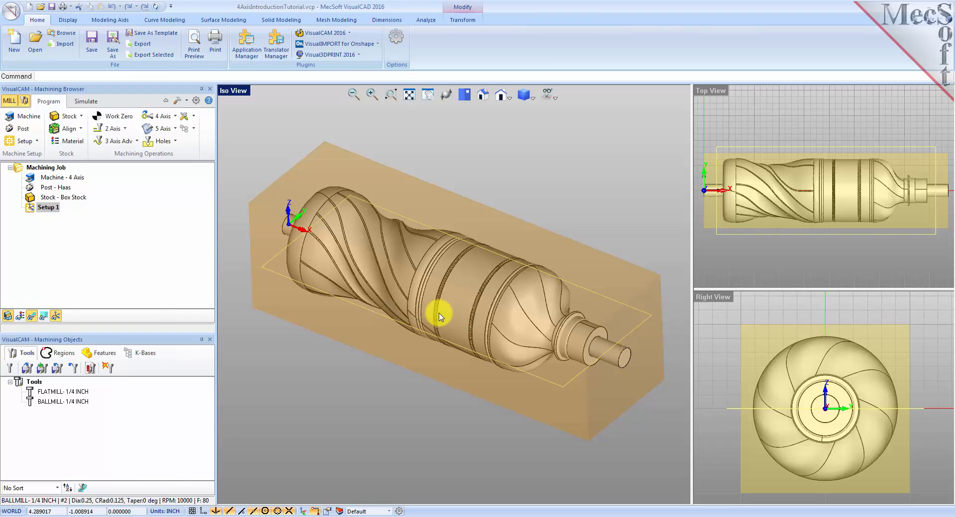
{"action": "right_click", "coordinate": [439, 316]}
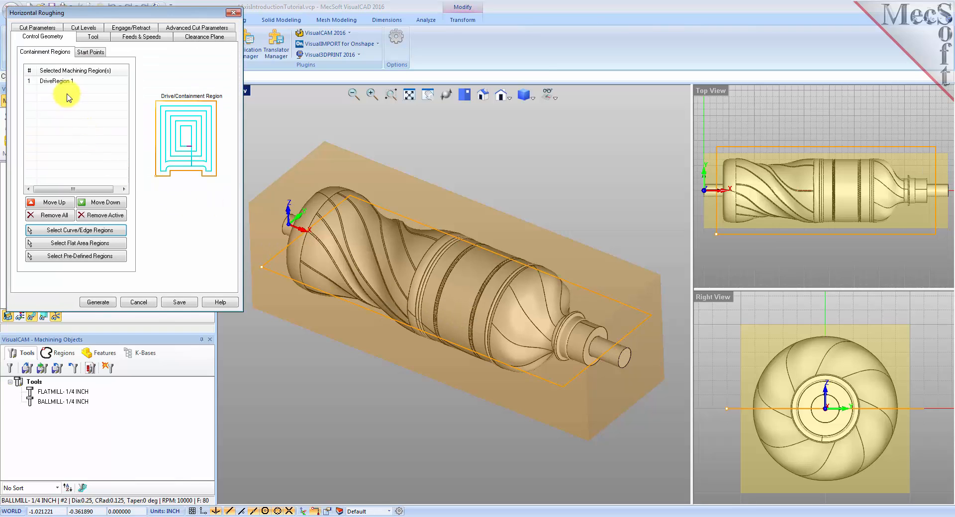
{"action": "left_click", "coordinate": [56, 82]}
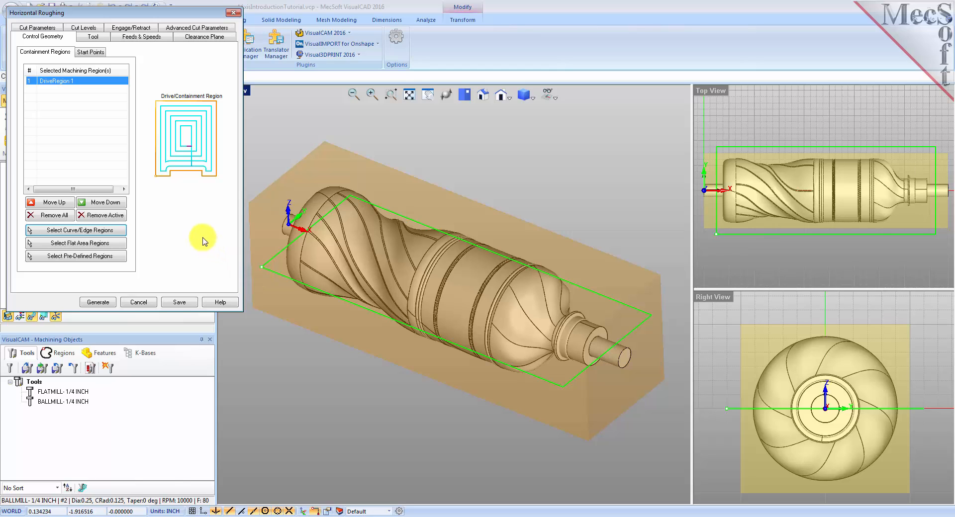
- Assign FLATMILL- 1/4 INCH to the roughing operation and load its feeds and speeds from the tool
{"action": "left_click", "coordinate": [90, 37]}
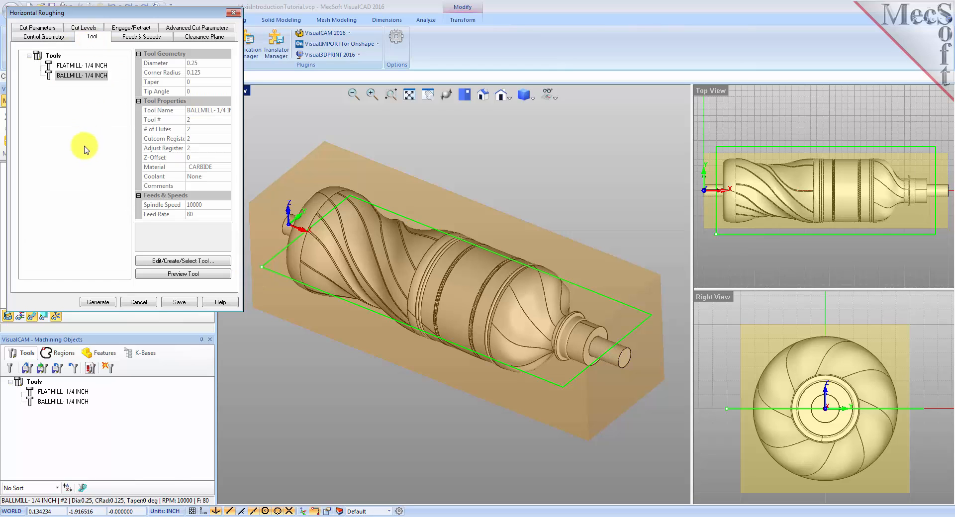
{"action": "left_click", "coordinate": [50, 66]}
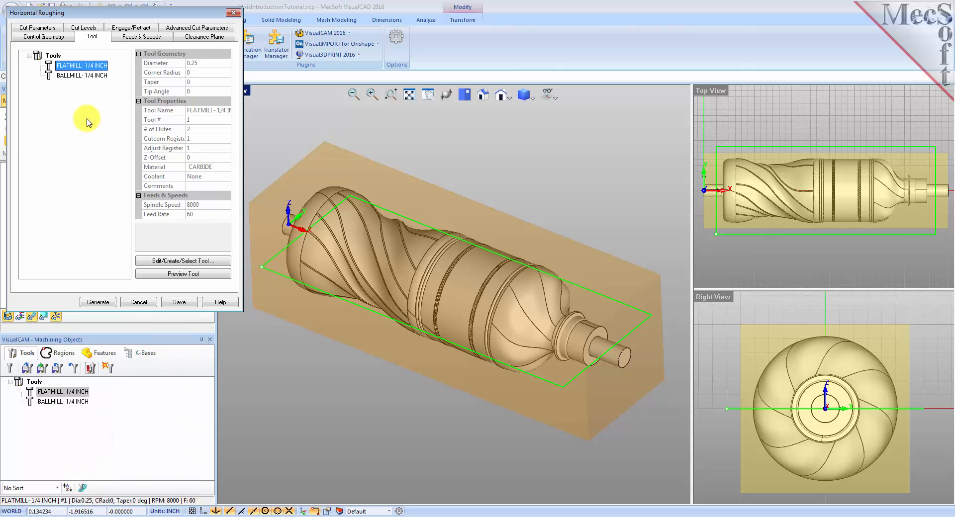
{"action": "left_click", "coordinate": [133, 38]}
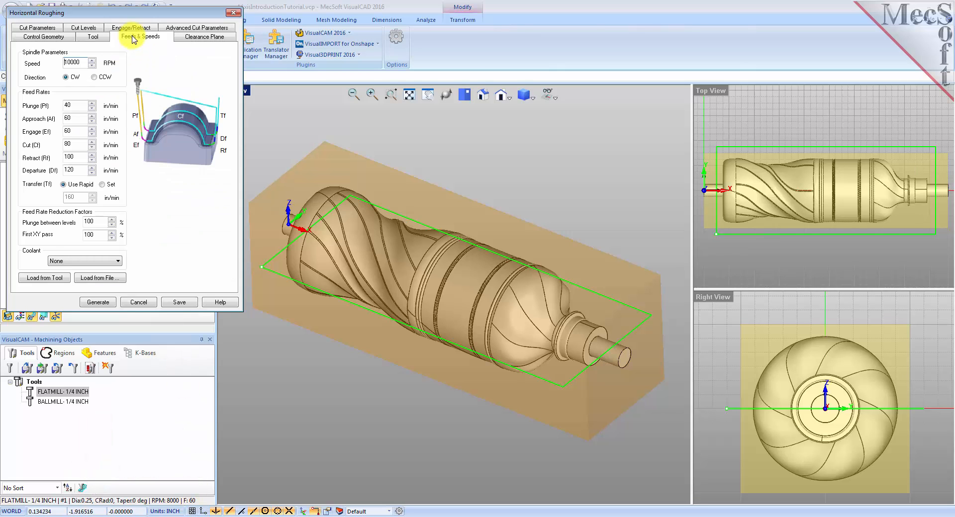
{"action": "left_click", "coordinate": [57, 279]}
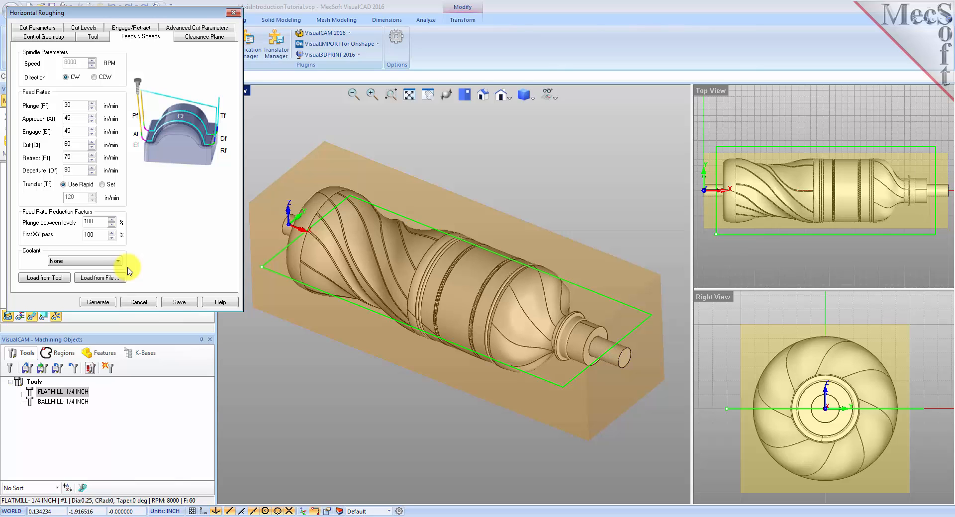
- Examine the roughing operation's clearance plane definition and its global tolerance and stock parameters
{"action": "left_click", "coordinate": [202, 37]}
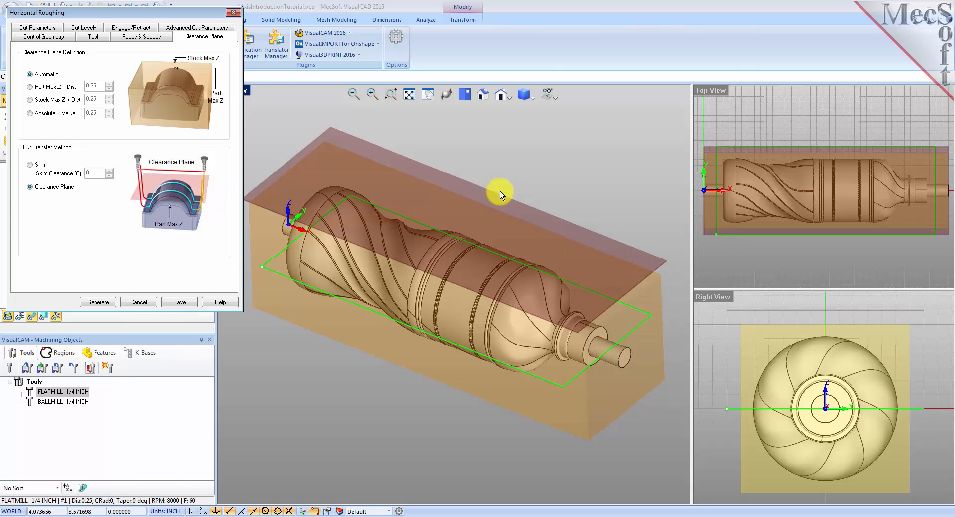
{"action": "middle_click_drag", "start_coordinate": [513, 302], "coordinate": [505, 252]}
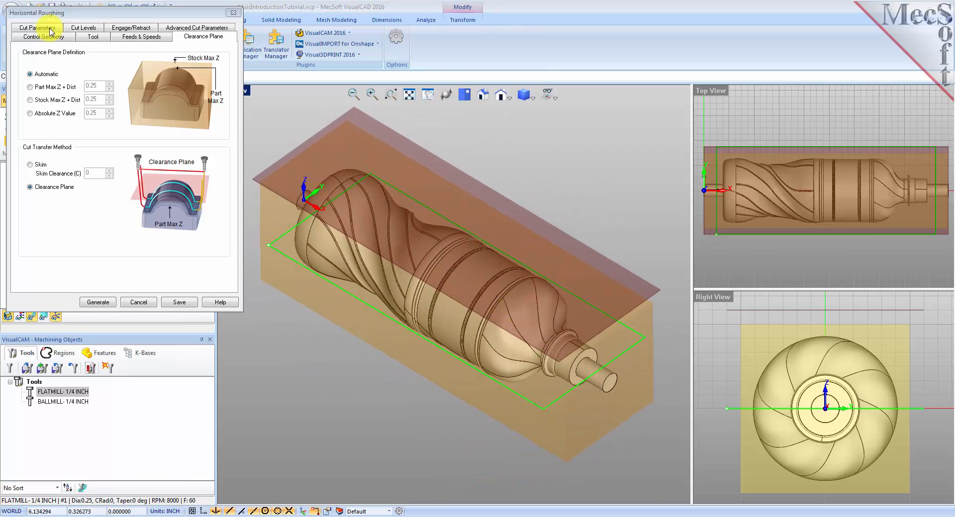
{"action": "left_click", "coordinate": [51, 30]}
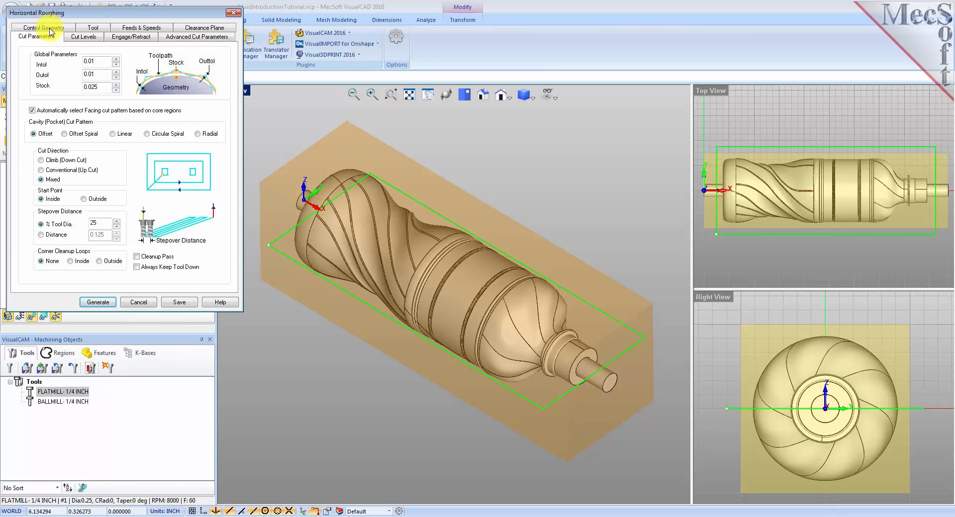
{"action": "double_click", "coordinate": [92, 61]}
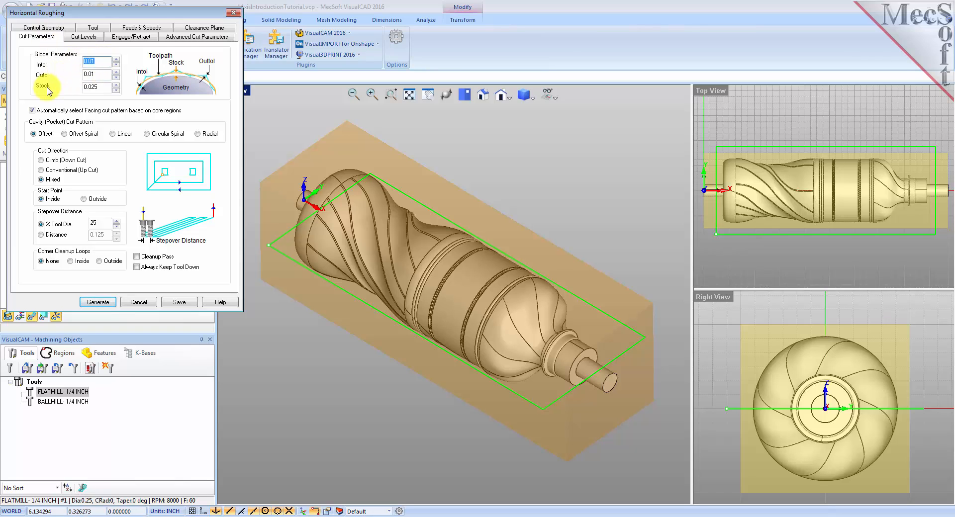
{"action": "key", "text": "Tab"}
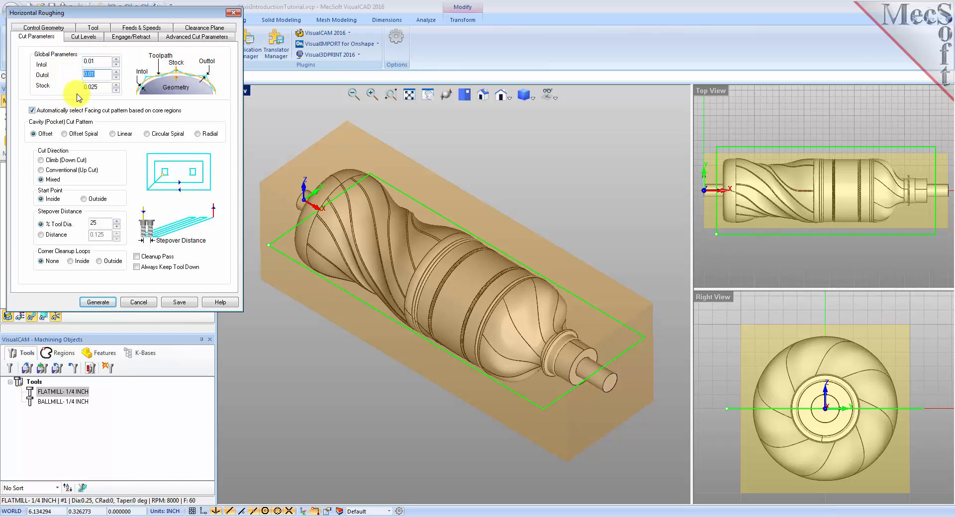
{"action": "key", "text": "Tab"}
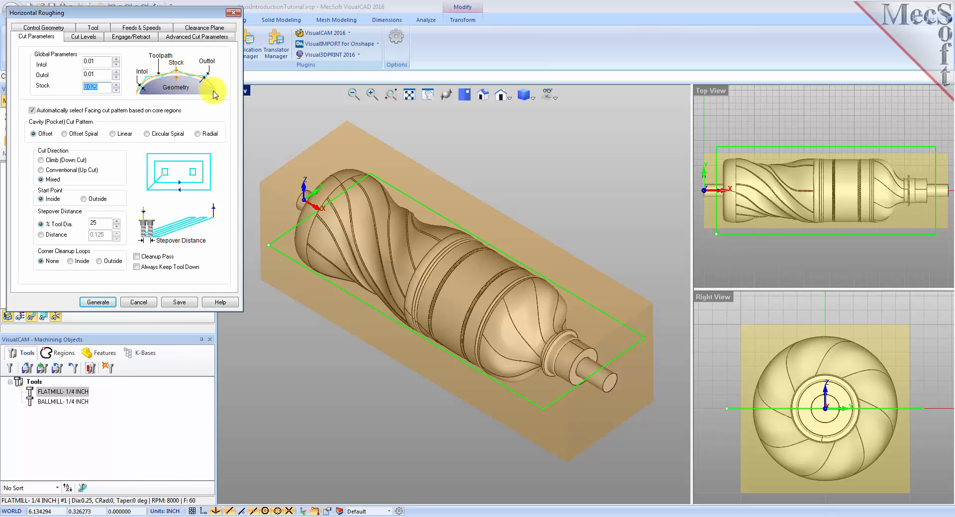
{"action": "left_click", "coordinate": [98, 73]}
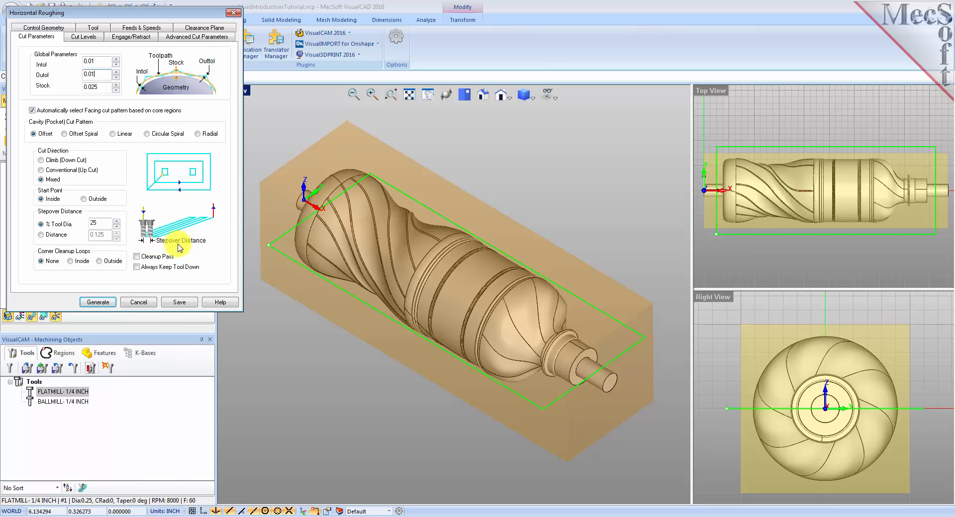
- Set the roughing stepover distance to 40% of the tool diameter
{"action": "double_click", "coordinate": [105, 223]}
{"action": "type", "text": "40"}
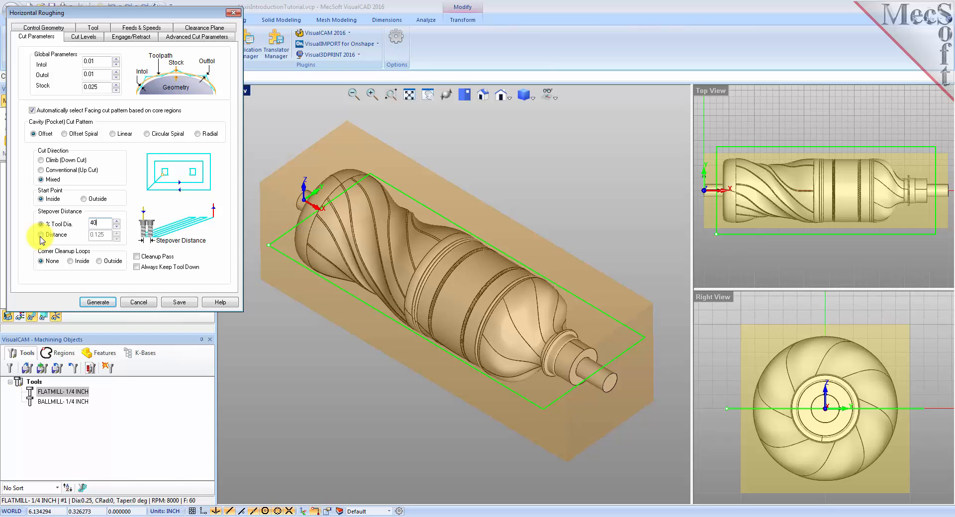
- Enable the bottom cut level limit for the horizontal roughing operation and set it to 0
{"action": "left_click", "coordinate": [88, 39]}
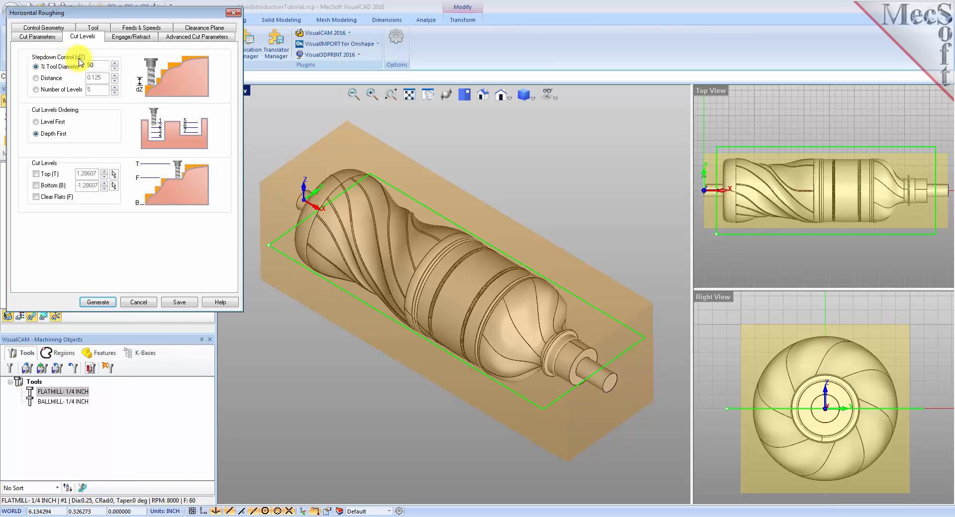
{"action": "double_click", "coordinate": [105, 66]}
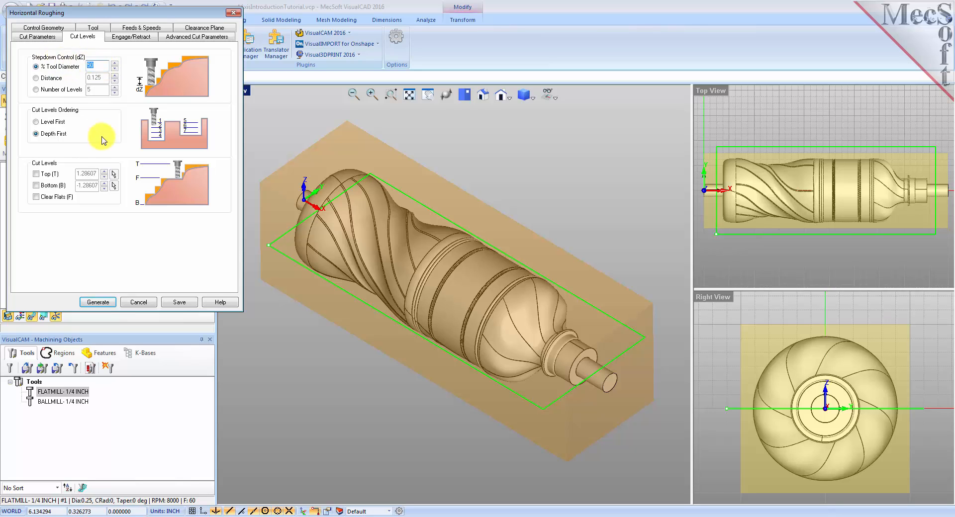
{"action": "left_click", "coordinate": [39, 37]}
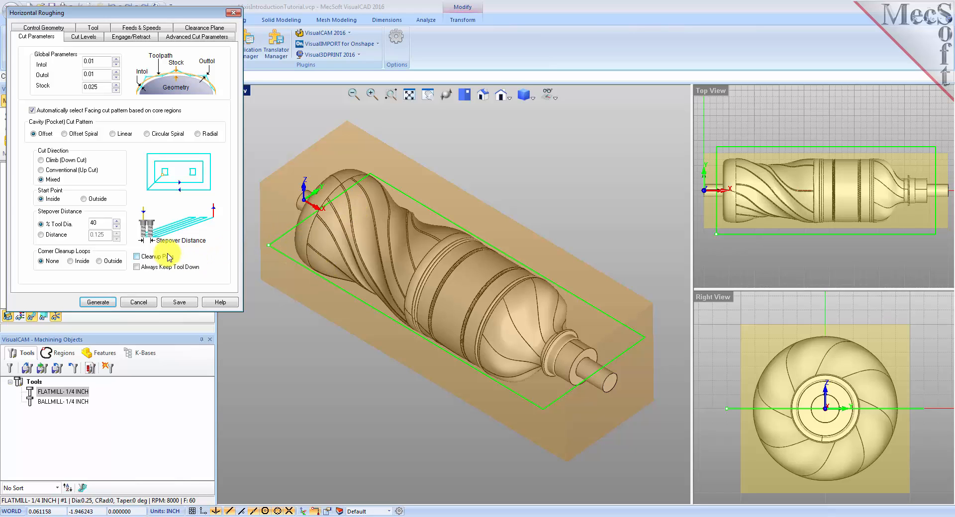
{"action": "left_click", "coordinate": [82, 38]}
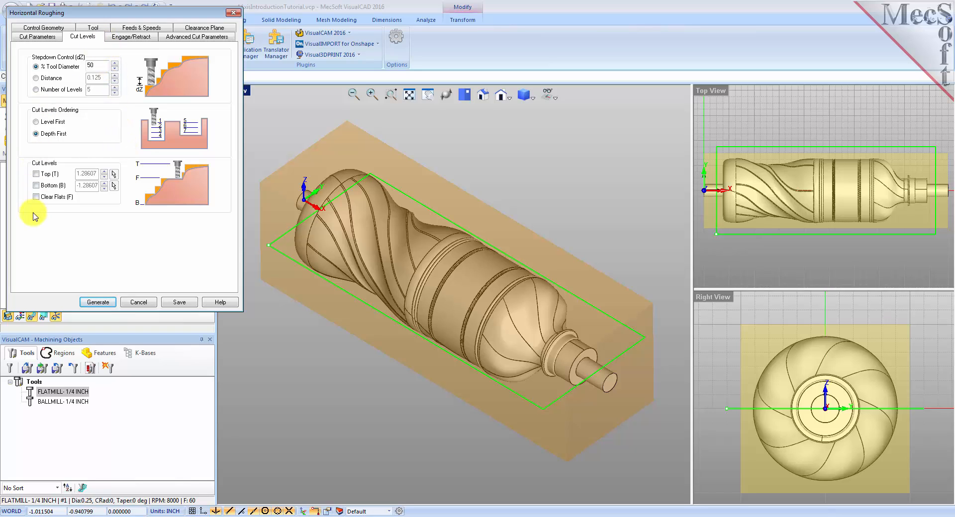
{"action": "left_click", "coordinate": [36, 185]}
{"action": "double_click", "coordinate": [91, 184]}
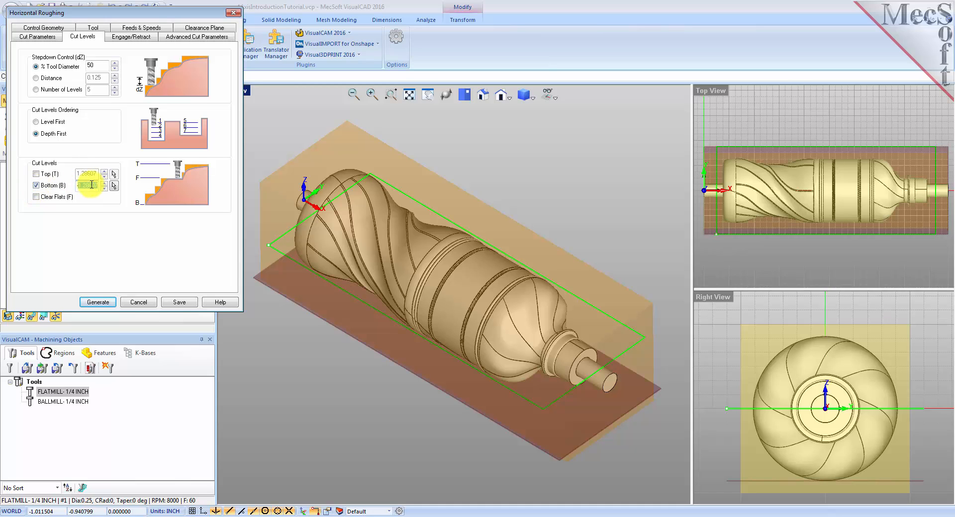
{"action": "type", "text": "0"}
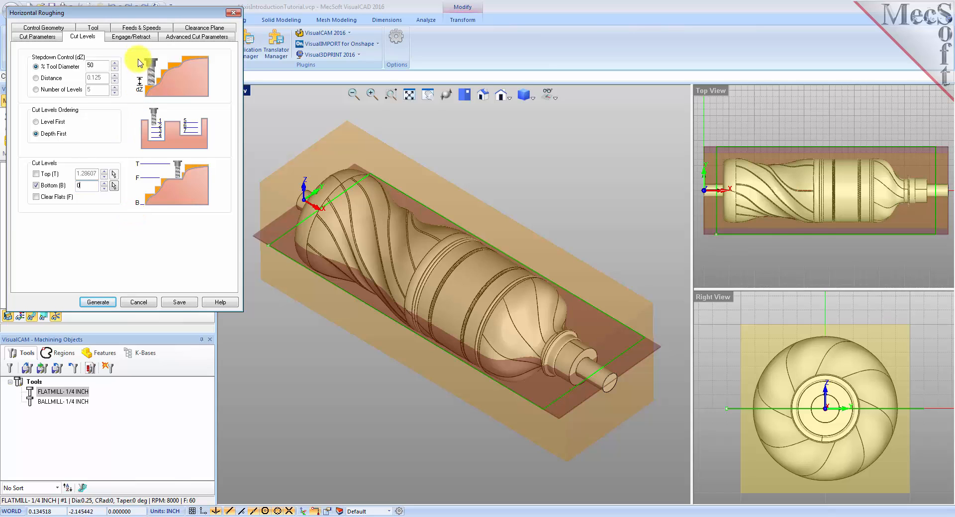
- Review the roughing operation's ramp angle and linear extension for engage/retract, and generate its toolpath
{"action": "left_click", "coordinate": [140, 37]}
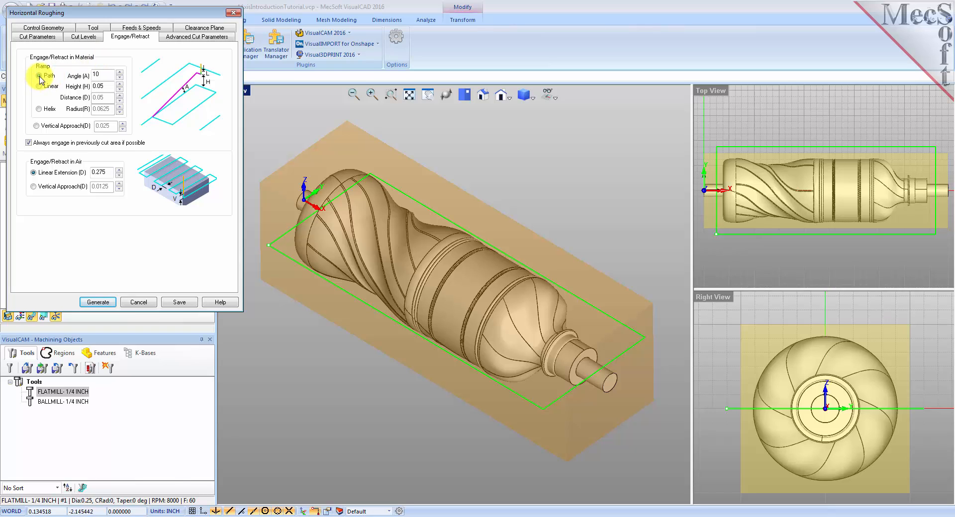
{"action": "double_click", "coordinate": [102, 75]}
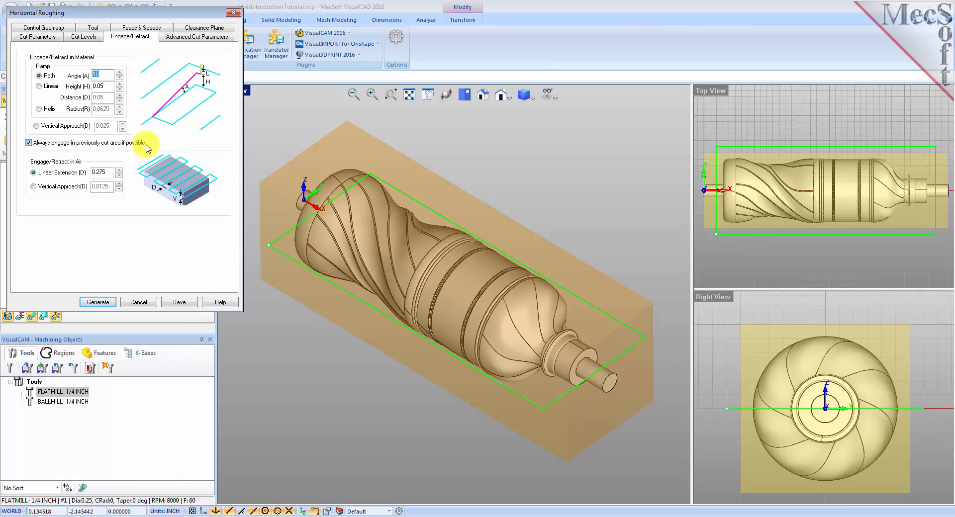
{"action": "left_click", "coordinate": [44, 180]}
{"action": "left_click_drag", "start_coordinate": [111, 172], "coordinate": [92, 172]}
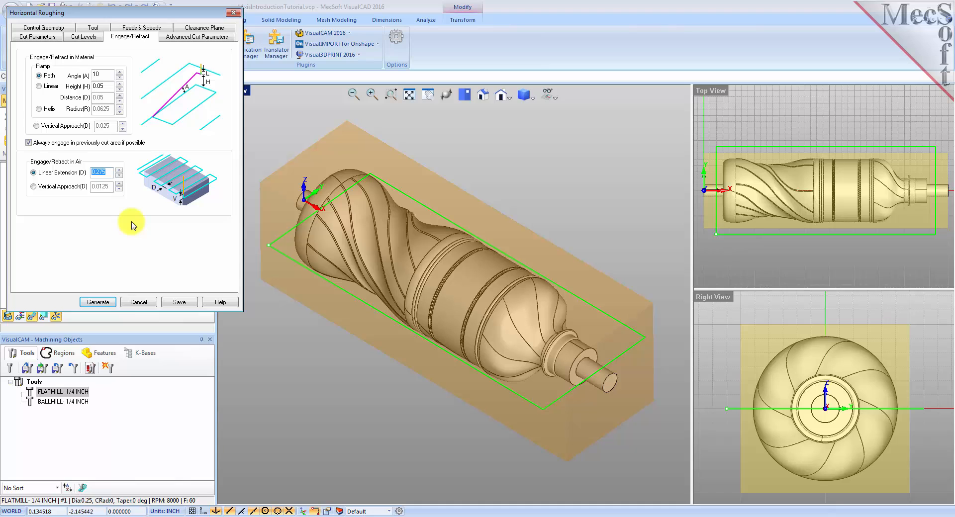
{"action": "left_click", "coordinate": [107, 301]}
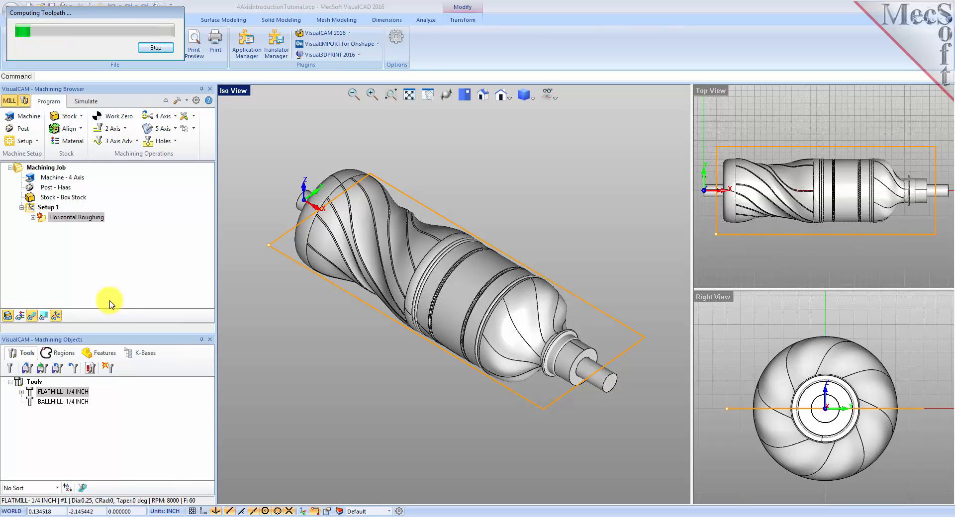
- Toggle the toolpath visibility and inspect the horizontal roughing toolpath around the bottle
{"action": "left_click", "coordinate": [32, 316]}
{"action": "left_click", "coordinate": [32, 316]}
{"action": "left_click", "coordinate": [31, 315]}
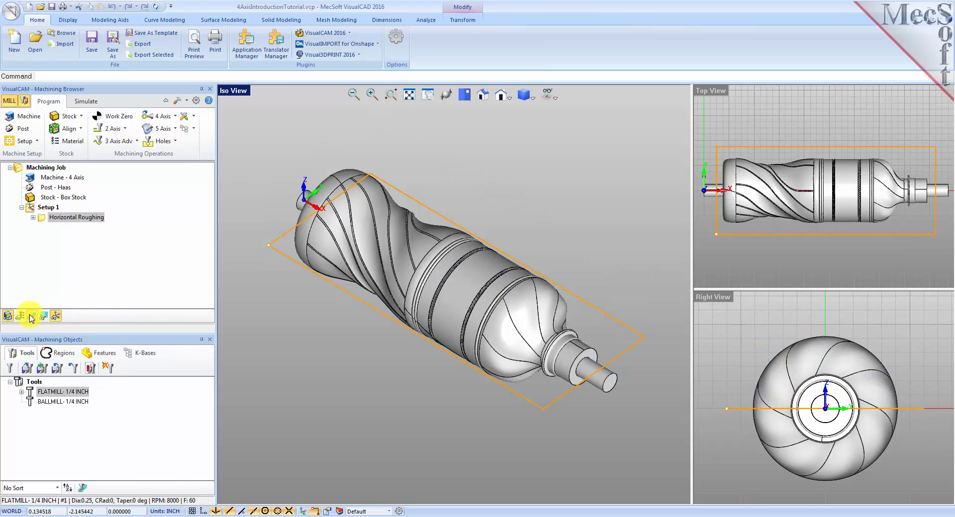
{"action": "left_click", "coordinate": [31, 316]}
{"action": "mouse_move", "coordinate": [411, 336]}
{"action": "right_mouse_down"}
{"action": "mouse_move", "coordinate": [367, 327]}
{"action": "mouse_move", "coordinate": [420, 349]}
{"action": "mouse_move", "coordinate": [425, 340]}
{"action": "right_mouse_up"}
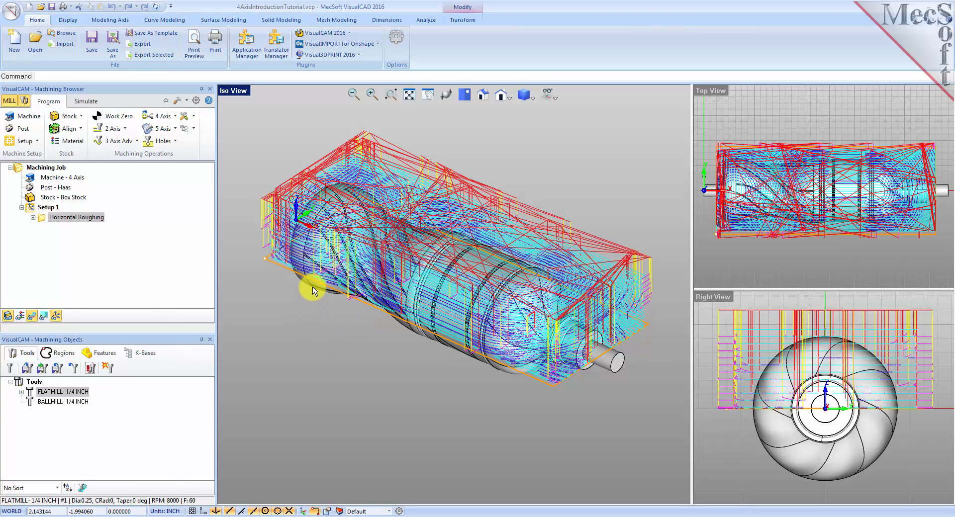
- Check the simulation preferences and speed, and play the material removal simulation of Setup 1's Horizontal Roughing operation
{"action": "left_click", "coordinate": [82, 101]}
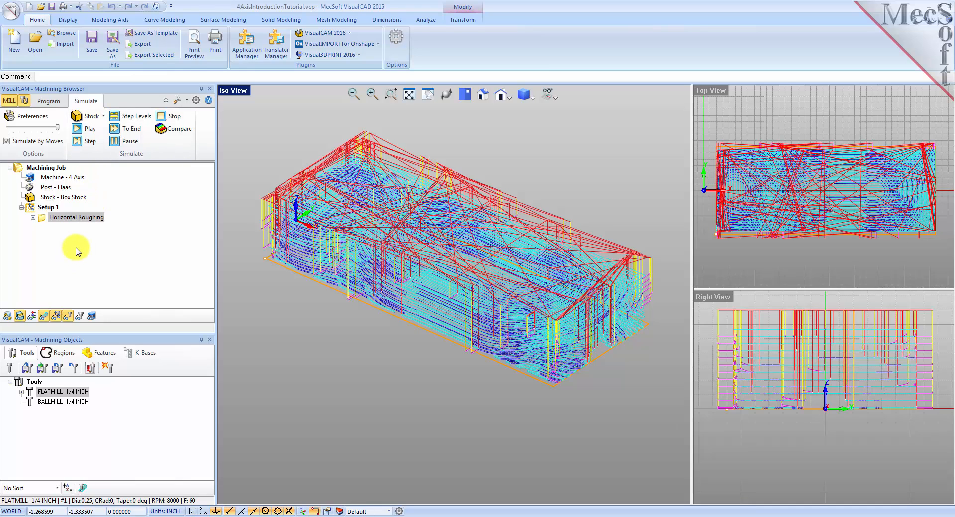
{"action": "left_click", "coordinate": [28, 117]}
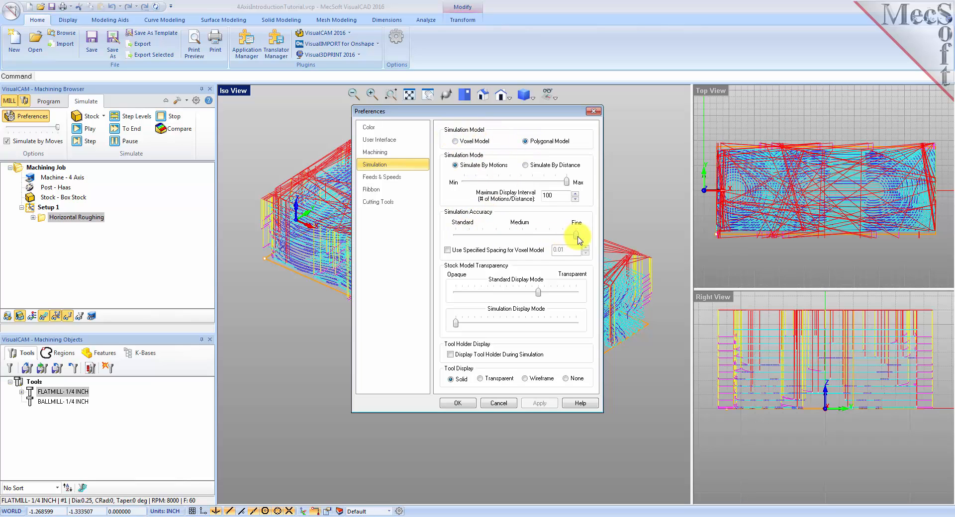
{"action": "left_click", "coordinate": [458, 403]}
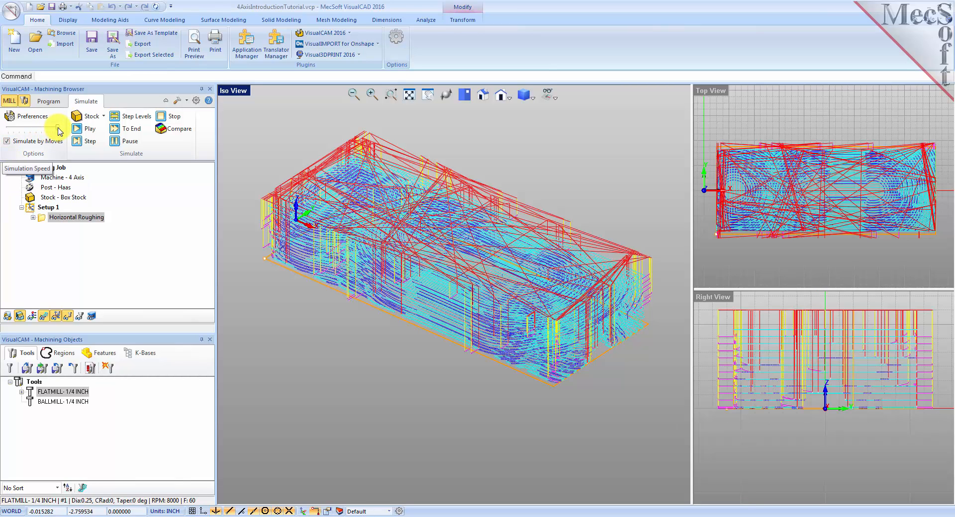
{"action": "mouse_move", "coordinate": [58, 130]}
{"action": "left_mouse_down"}
{"action": "mouse_move", "coordinate": [11, 130]}
{"action": "mouse_move", "coordinate": [59, 131]}
{"action": "left_mouse_up"}
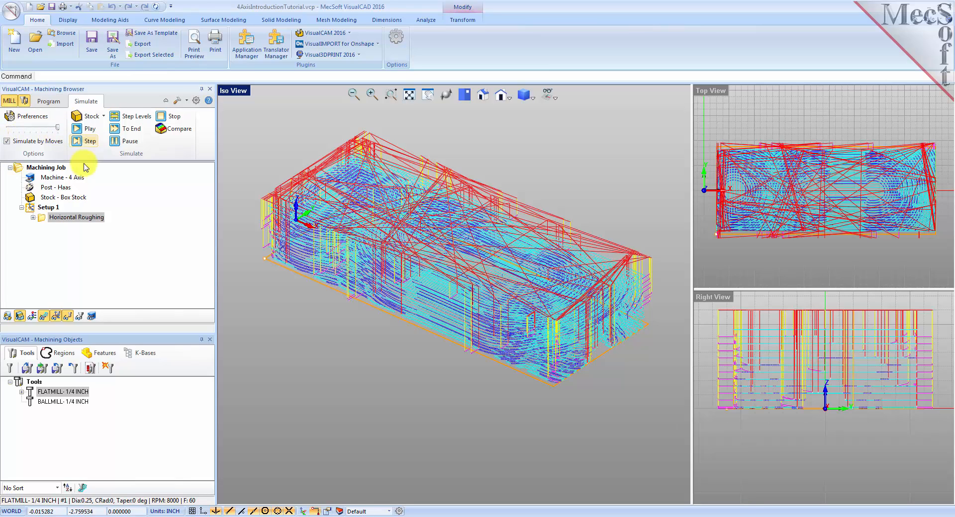
{"action": "left_click", "coordinate": [42, 218]}
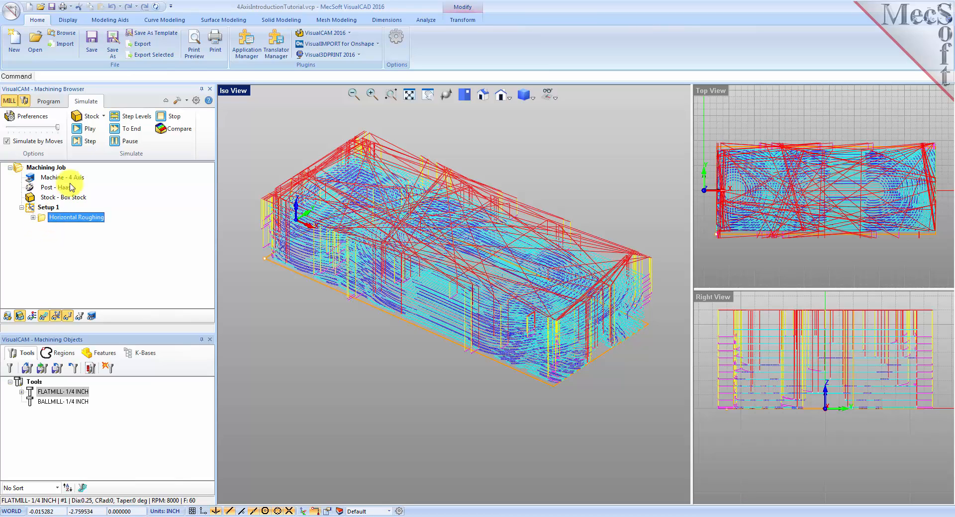
{"action": "left_click", "coordinate": [91, 129]}
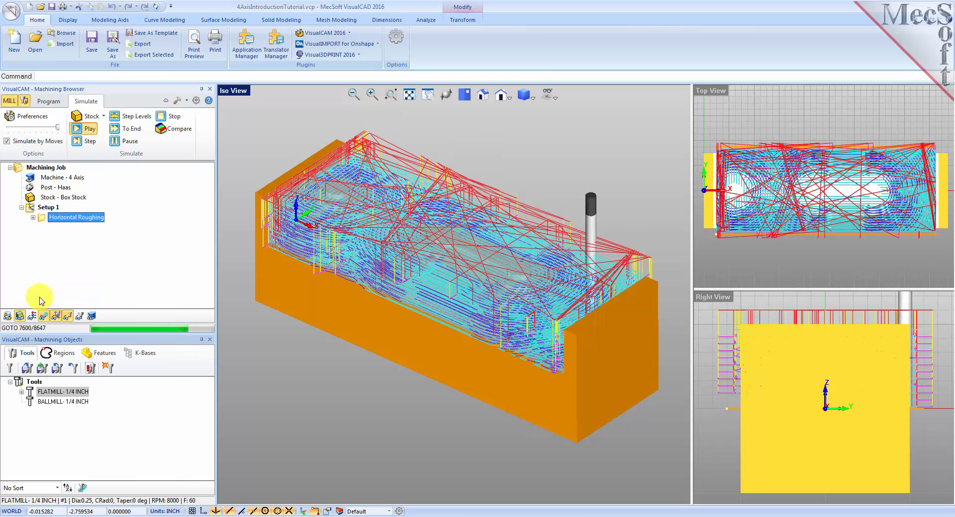
- Hide the toolpath display and inspect the simulated rough-cut stock
{"action": "left_click", "coordinate": [45, 316]}
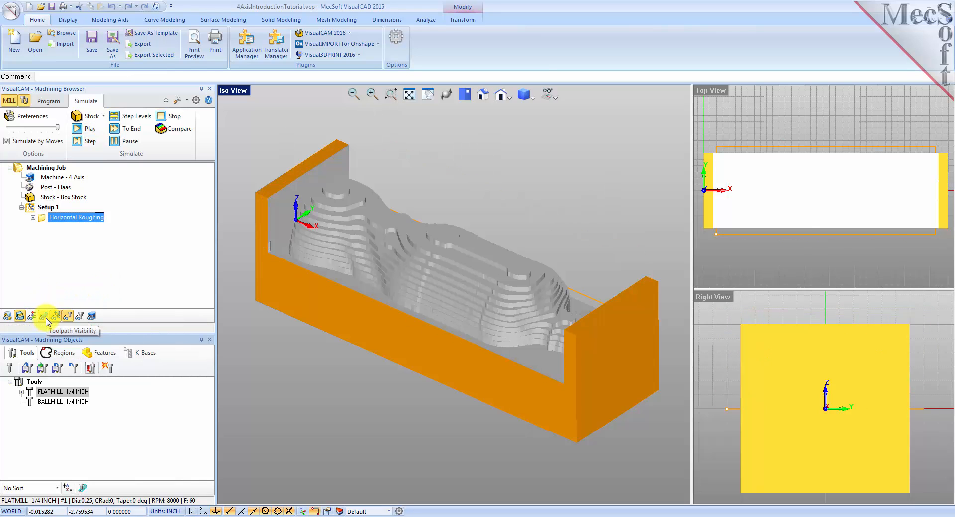
{"action": "left_click", "coordinate": [44, 316]}
{"action": "left_click", "coordinate": [45, 317]}
{"action": "right_click_drag", "start_coordinate": [452, 296], "coordinate": [481, 298]}
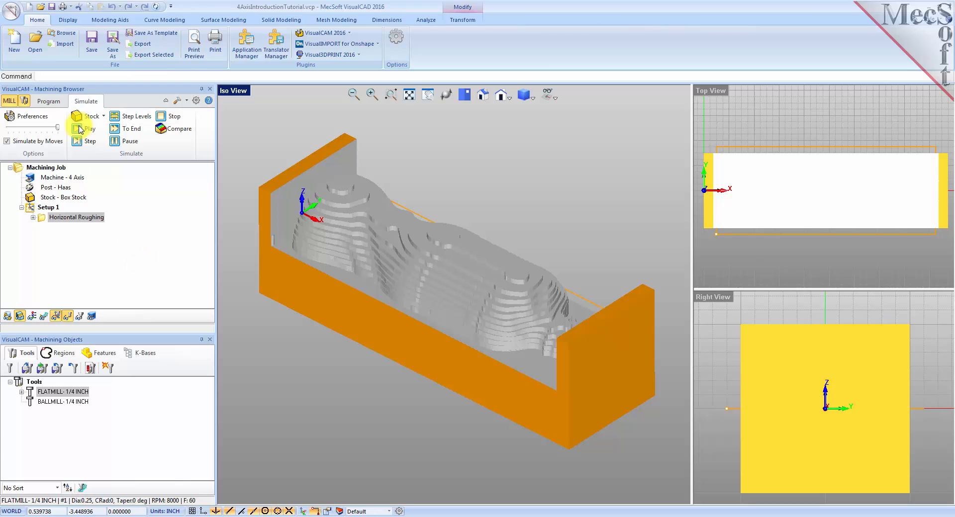
- Create a Rotate Table Setup with a table rotation angle of 180, counter clockwise, and select the new Setup 2
{"action": "left_click", "coordinate": [49, 102]}
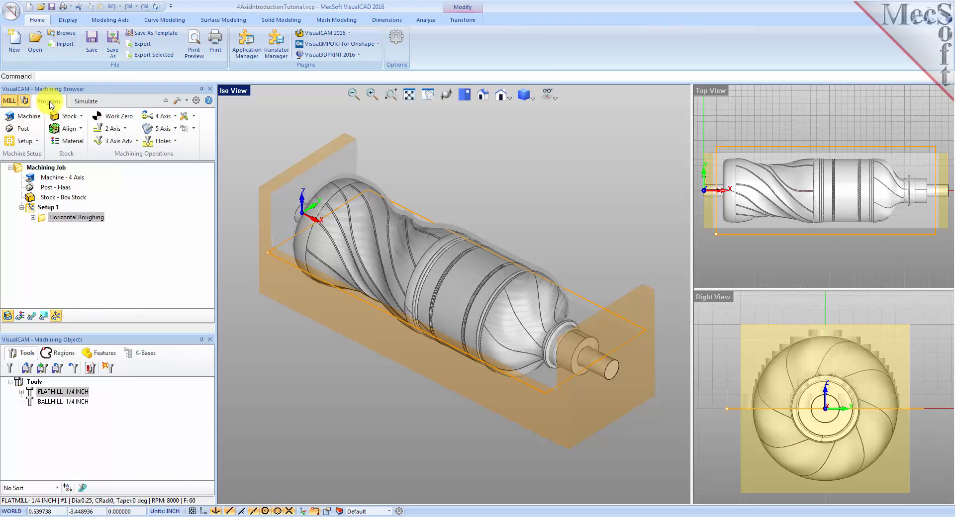
{"action": "left_click", "coordinate": [36, 142]}
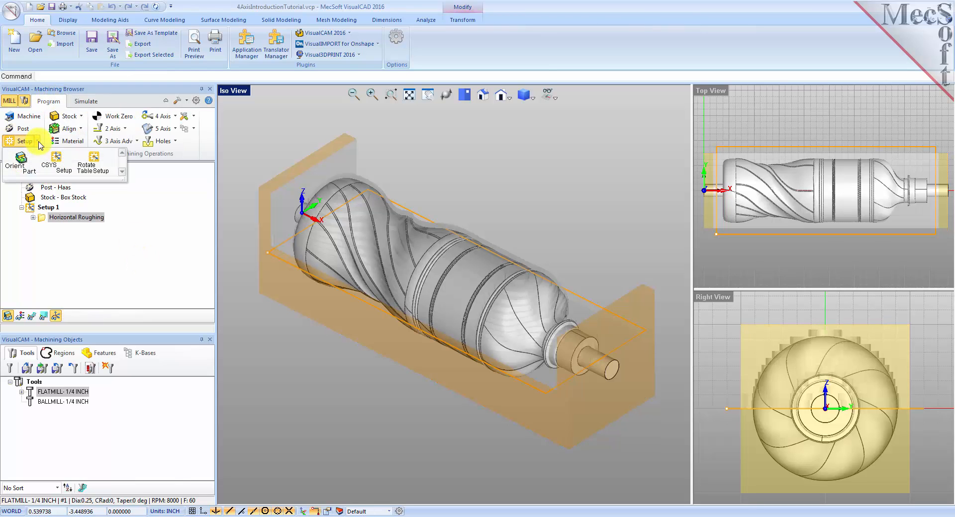
{"action": "left_click", "coordinate": [95, 169]}
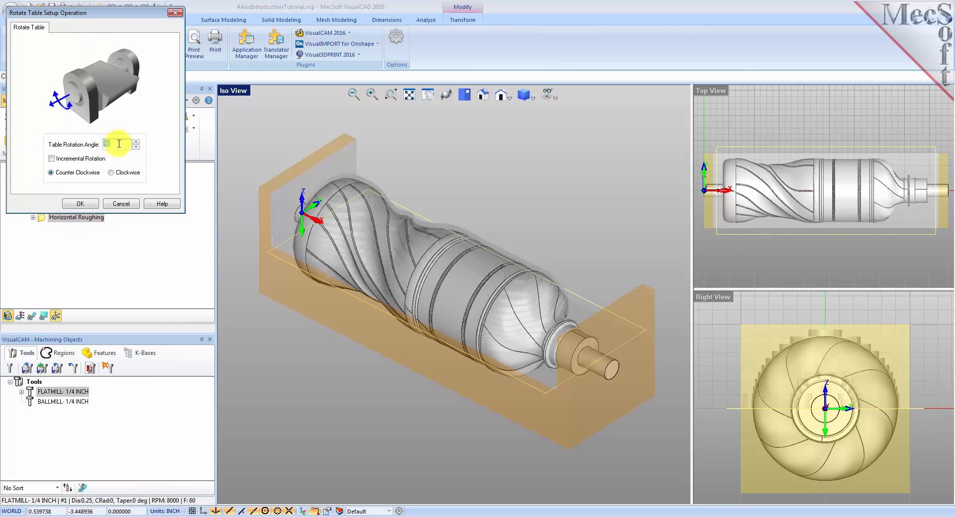
{"action": "type", "text": "180"}
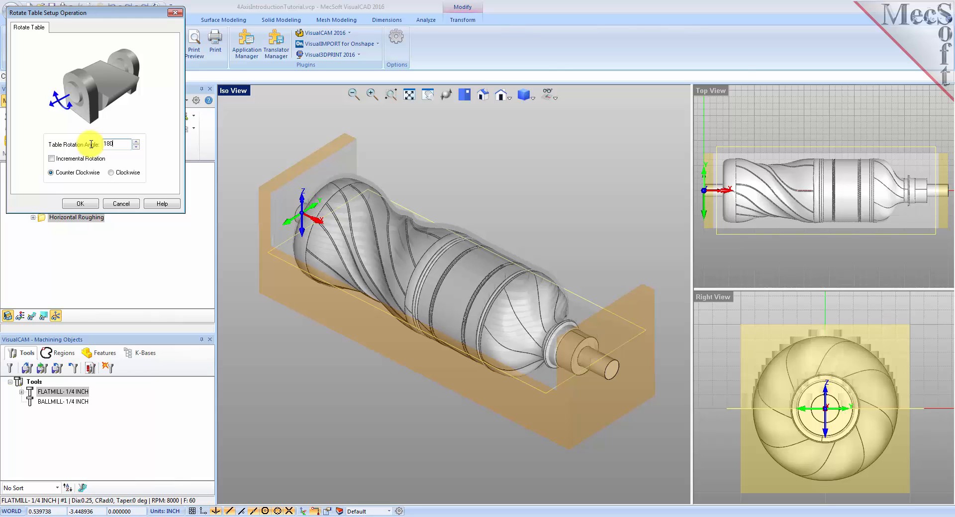
{"action": "left_click", "coordinate": [81, 203]}
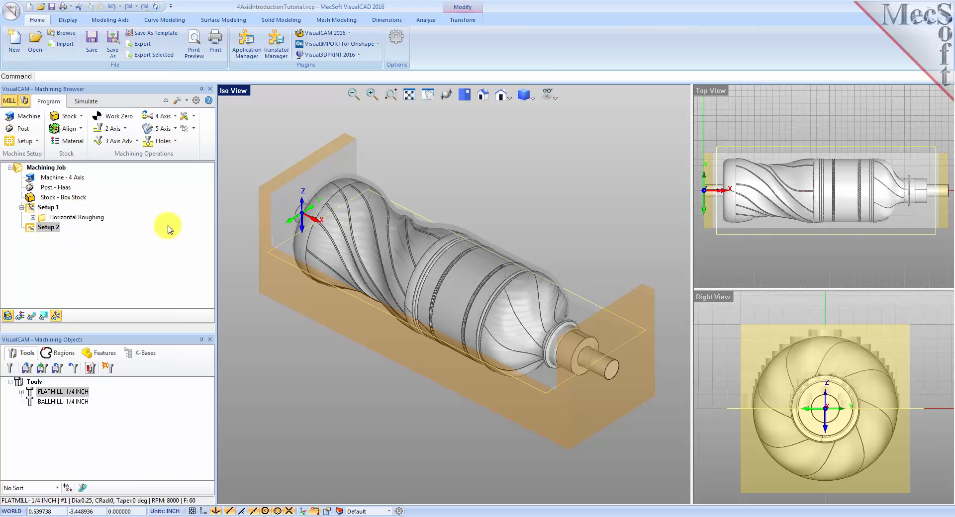
{"action": "left_click", "coordinate": [28, 245]}
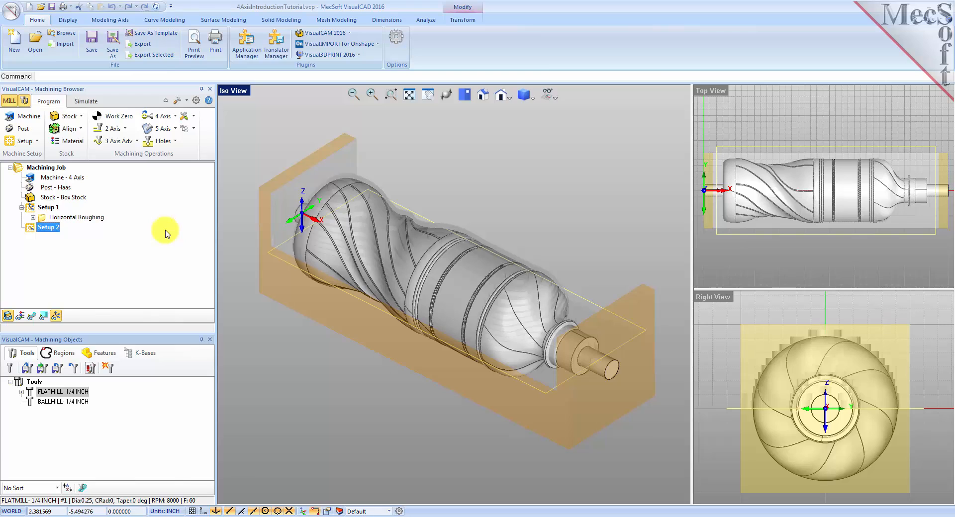
- Copy the Horizontal Roughing operation from Setup 1 into Setup 2
{"action": "left_click", "coordinate": [43, 219]}
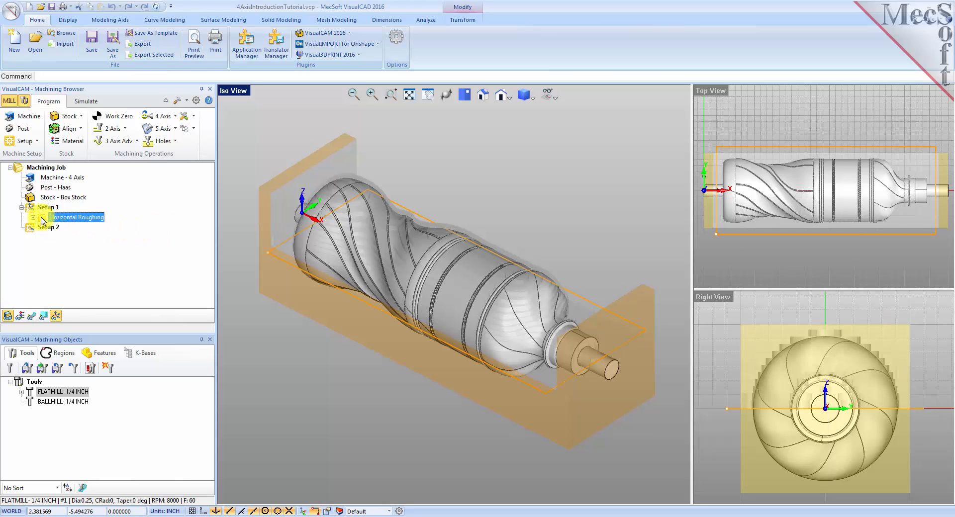
{"action": "right_click", "coordinate": [73, 220]}
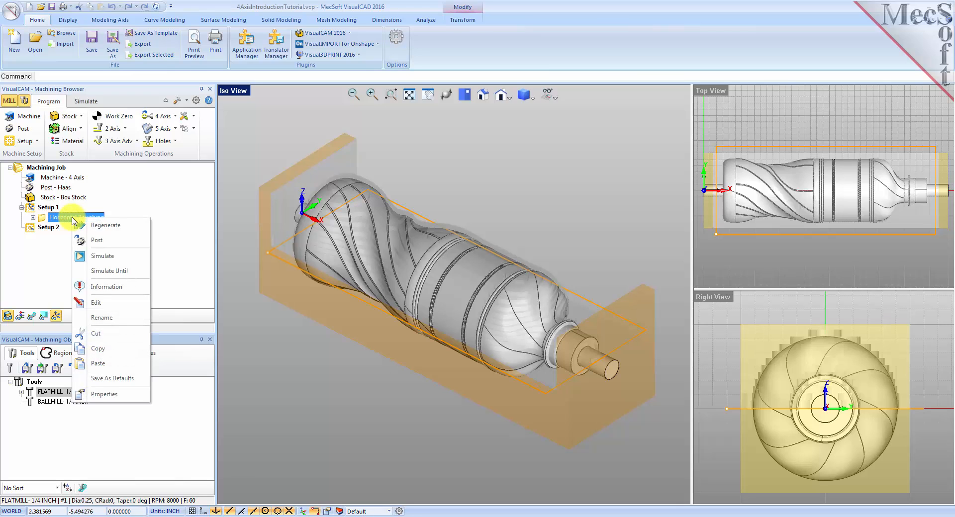
{"action": "left_click", "coordinate": [115, 350]}
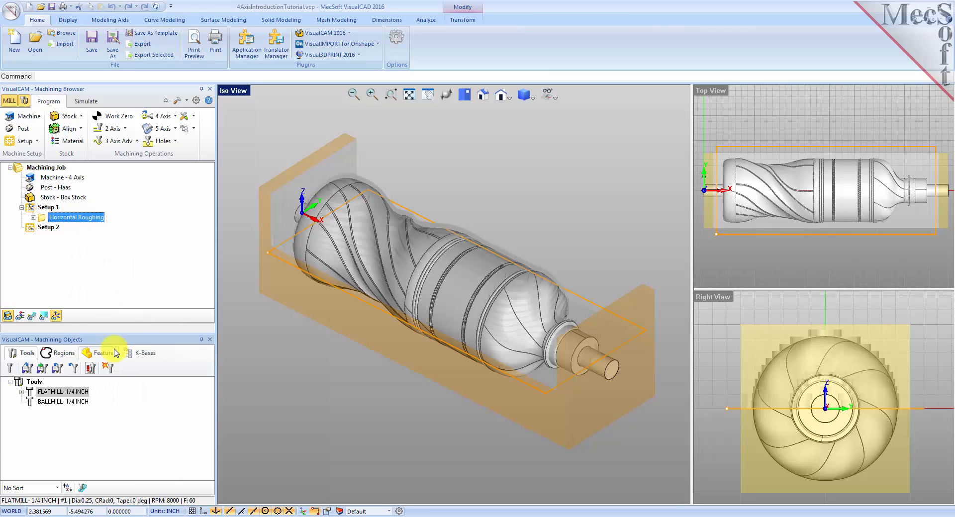
{"action": "left_click", "coordinate": [32, 230]}
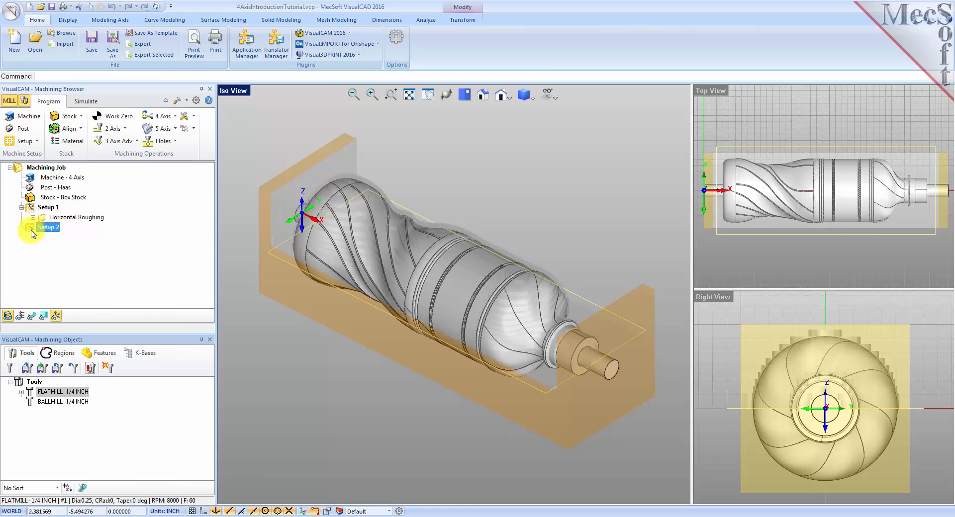
{"action": "right_click", "coordinate": [56, 230]}
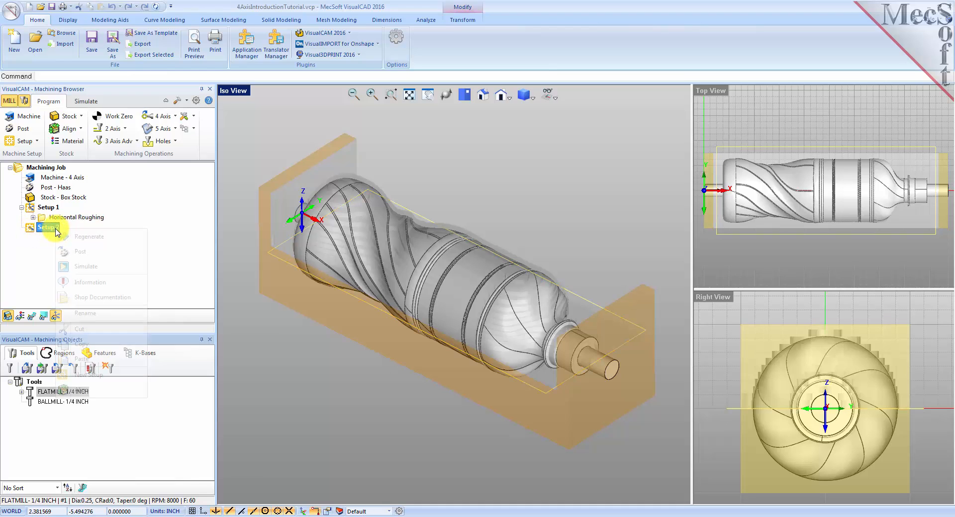
{"action": "left_click", "coordinate": [104, 367]}
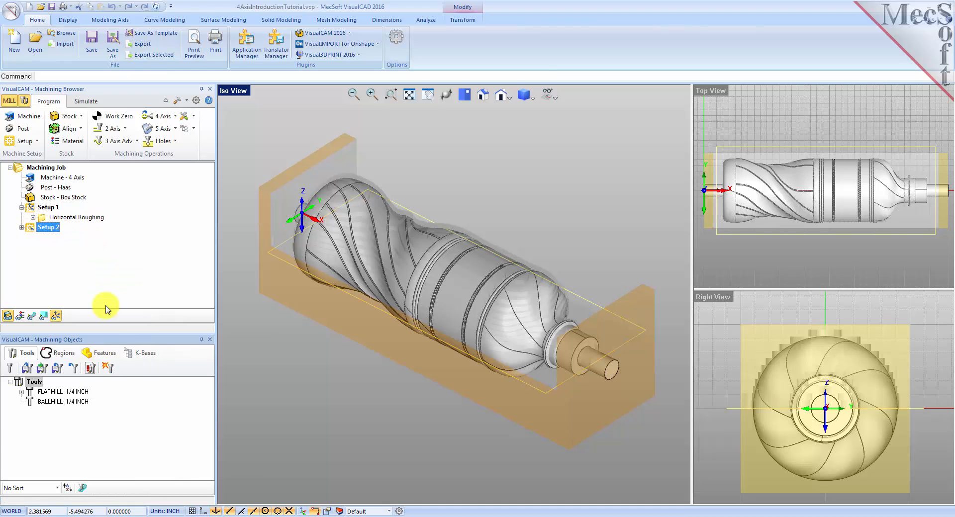
- Regenerate the toolpath of the copied Horizontal Roughing operation under Setup 2
{"action": "left_click", "coordinate": [21, 228]}
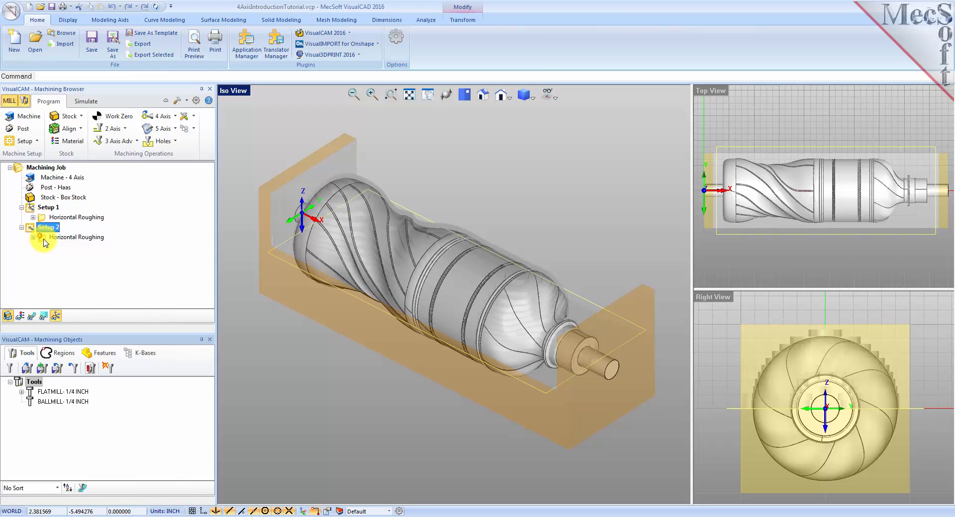
{"action": "left_click", "coordinate": [44, 240]}
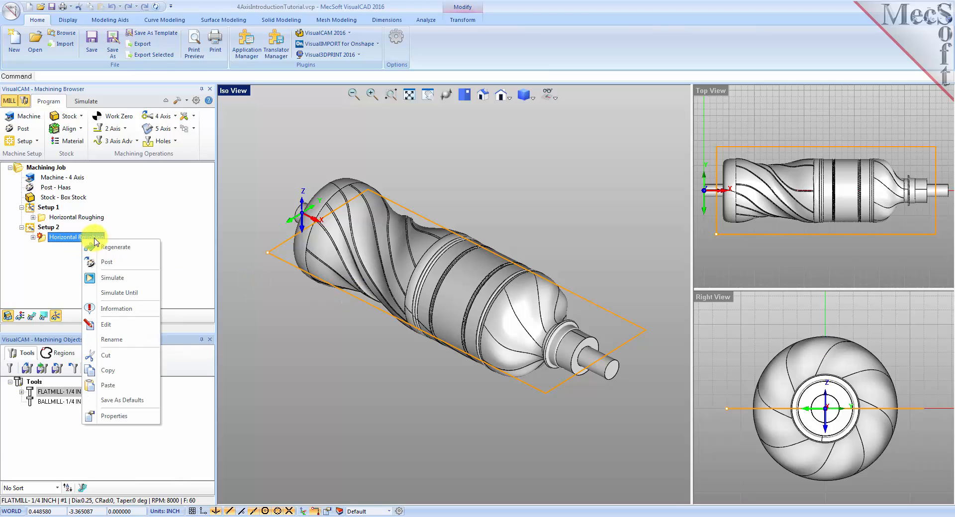
{"action": "left_click", "coordinate": [116, 247]}
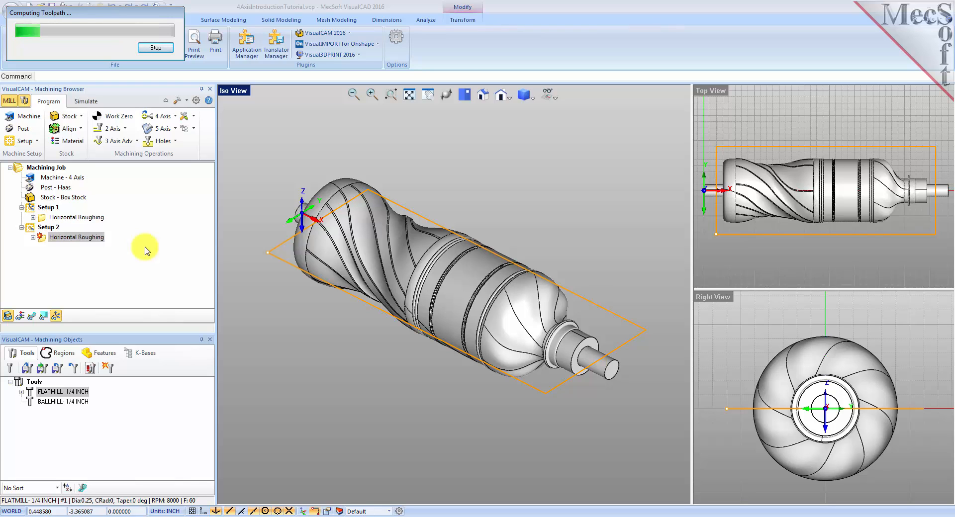
- Simulate the material removal of the Horizontal Roughing operation under Setup 2 and inspect the resulting stock
{"action": "left_click", "coordinate": [86, 102]}
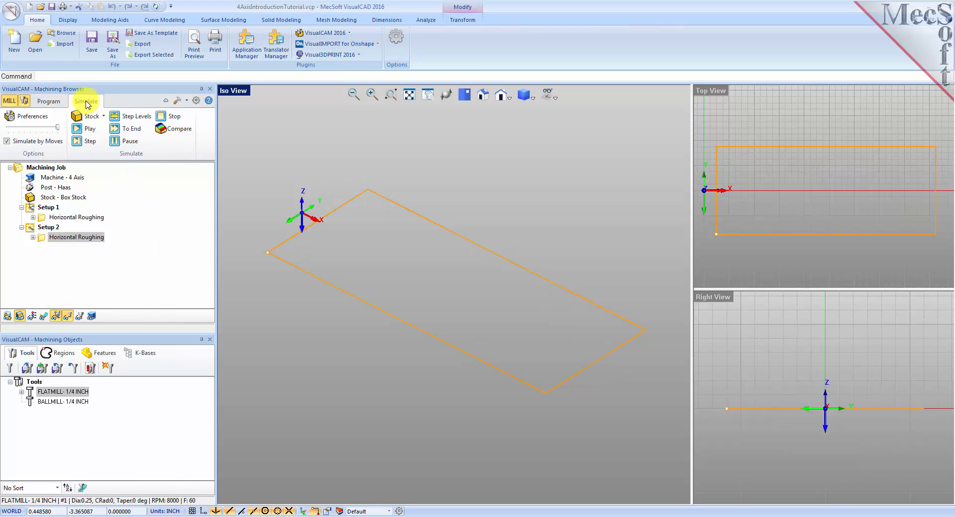
{"action": "left_click", "coordinate": [87, 128]}
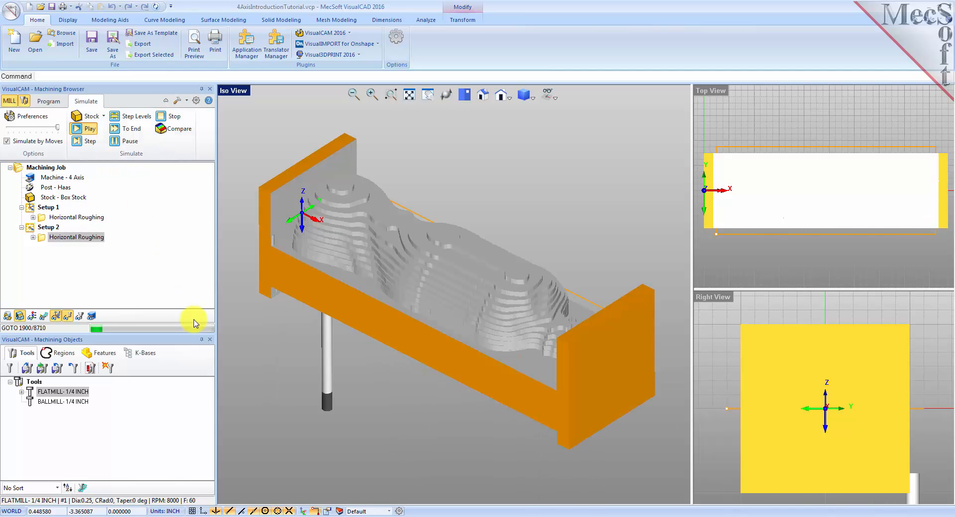
{"action": "middle_click_drag", "start_coordinate": [419, 395], "coordinate": [427, 356]}
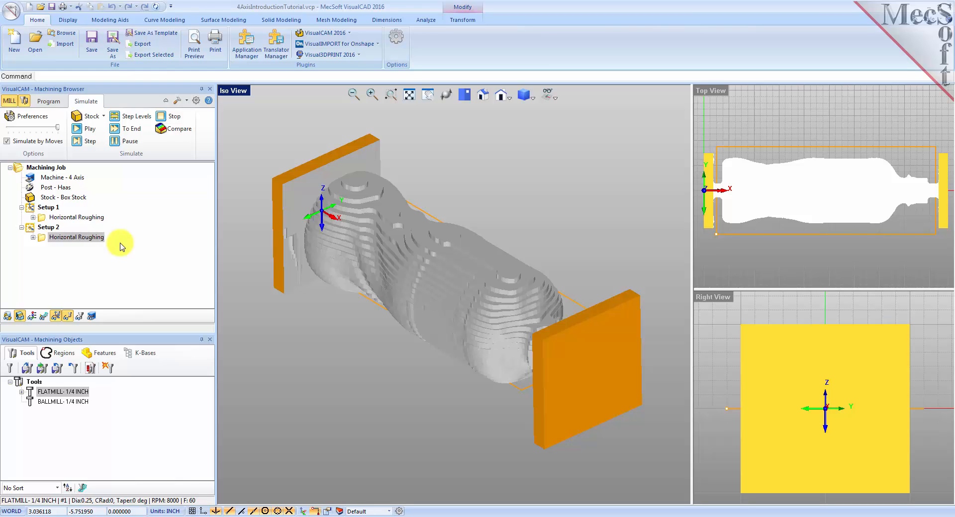
- Create a Rotate Table Setup with a table rotation angle of 0, counter clockwise, and select the new Setup 3
{"action": "left_click", "coordinate": [48, 101]}
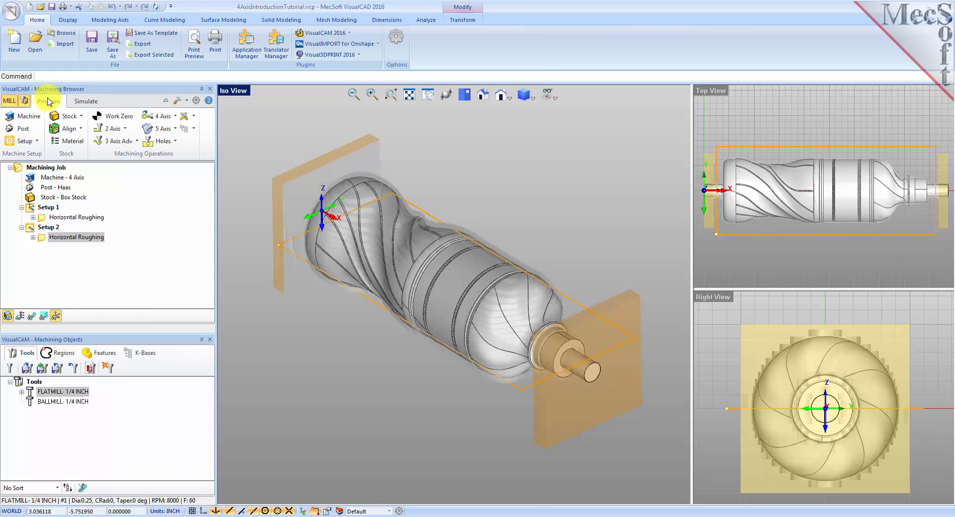
{"action": "left_click", "coordinate": [25, 140]}
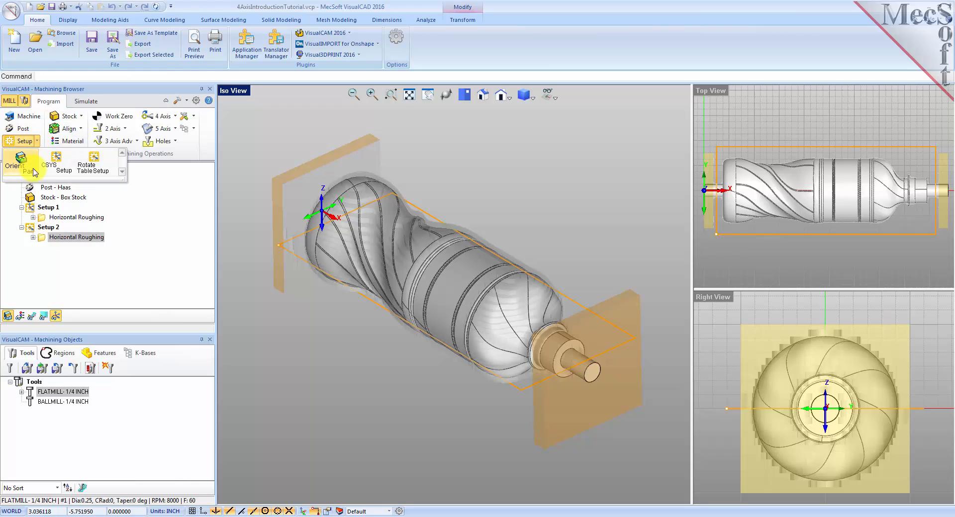
{"action": "left_click", "coordinate": [93, 169]}
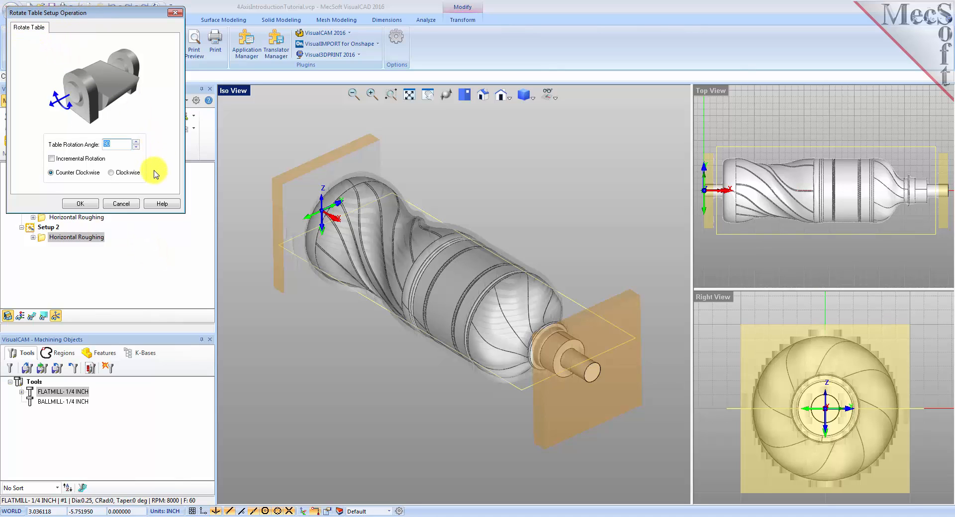
{"action": "type", "text": "0"}
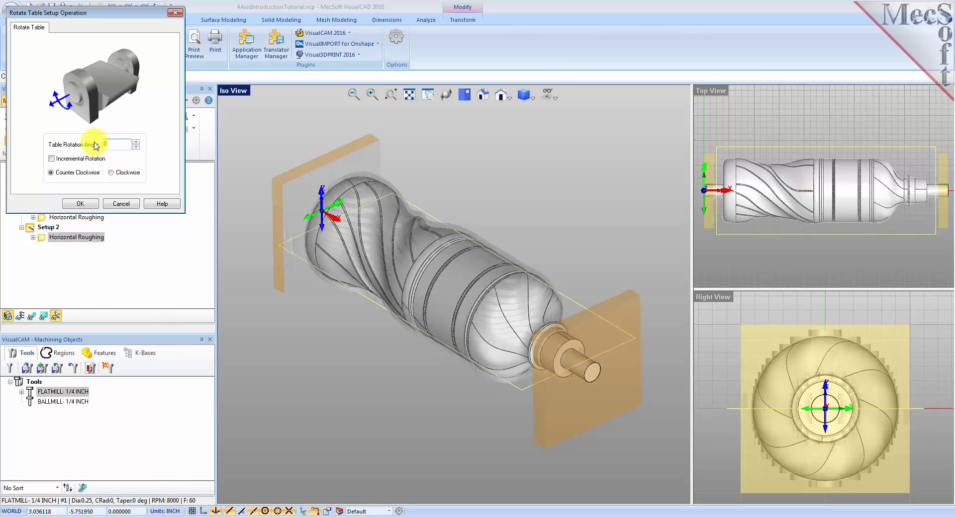
{"action": "left_click", "coordinate": [81, 203]}
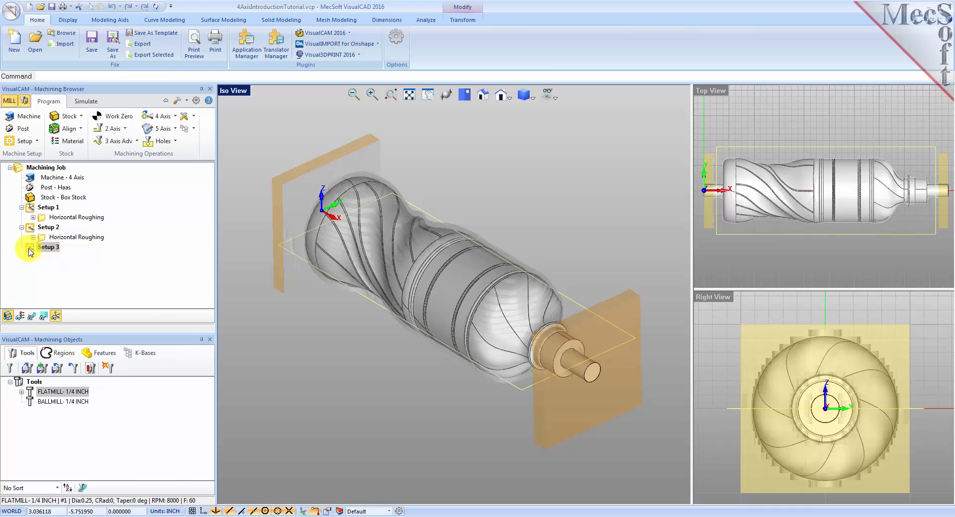
{"action": "left_click", "coordinate": [44, 247]}
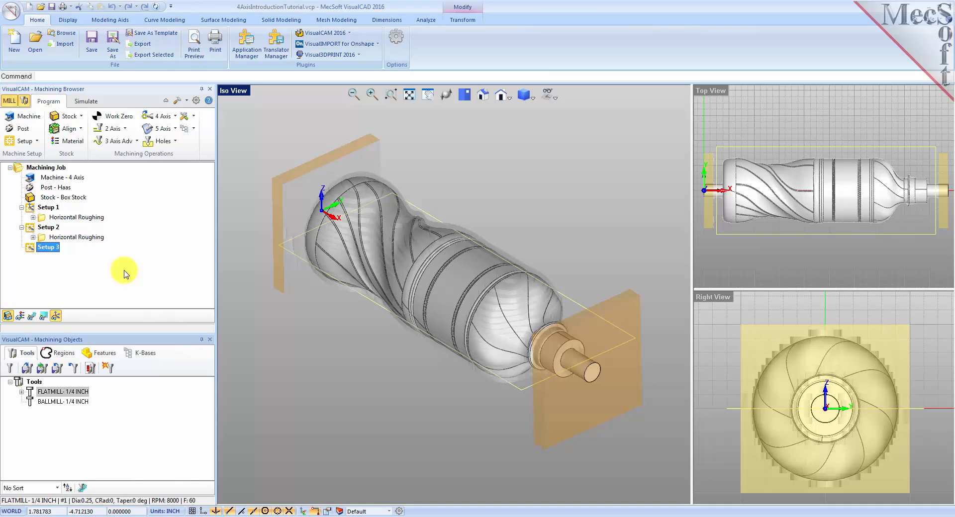
- Start a 4 Axis Parallel Finishing operation in Setup 3 and remove all its selected machining regions
{"action": "left_click", "coordinate": [175, 118]}
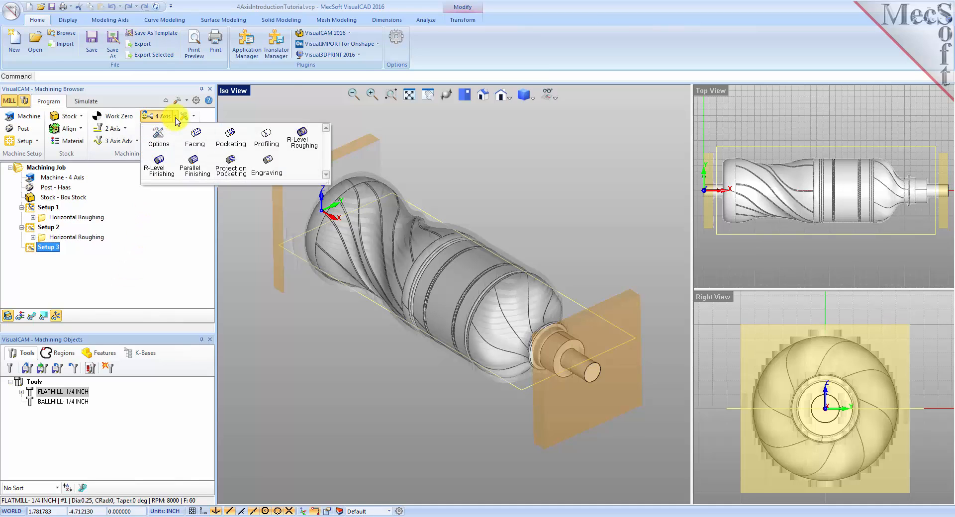
{"action": "left_click", "coordinate": [194, 169]}
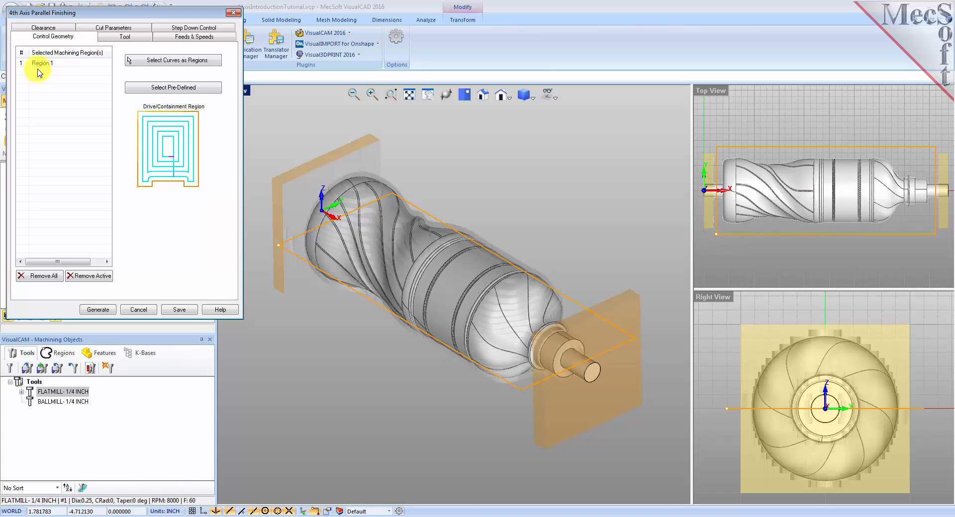
{"action": "left_click", "coordinate": [50, 282]}
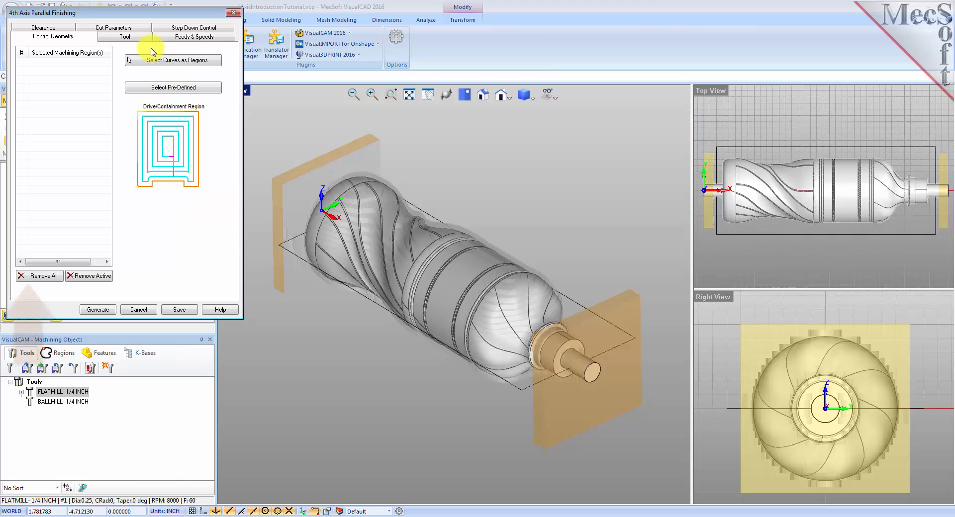
- Choose the BALLMILL- 1/4 INCH tool for the finishing operation and review its feeds, speeds and clearance settings
{"action": "left_click", "coordinate": [131, 36]}
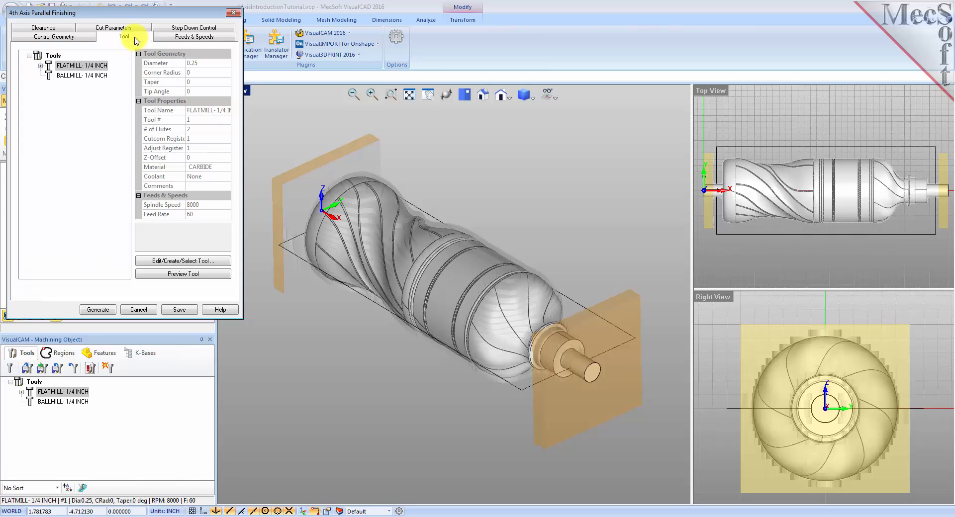
{"action": "left_click", "coordinate": [48, 75]}
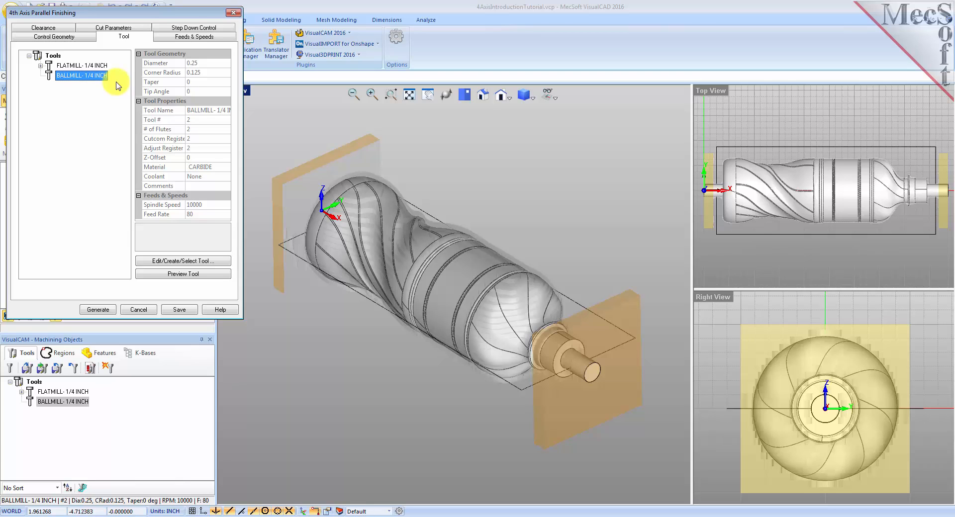
{"action": "left_click", "coordinate": [184, 39]}
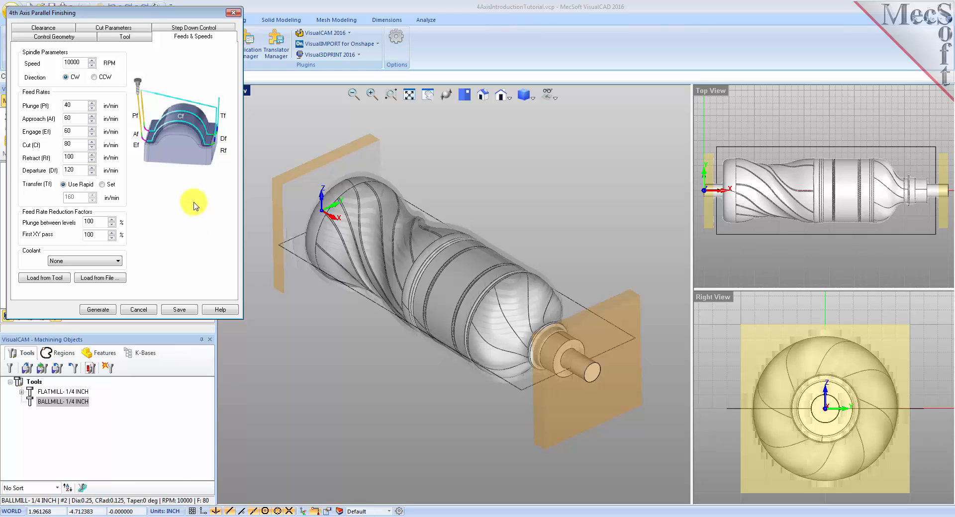
{"action": "left_click", "coordinate": [54, 29]}
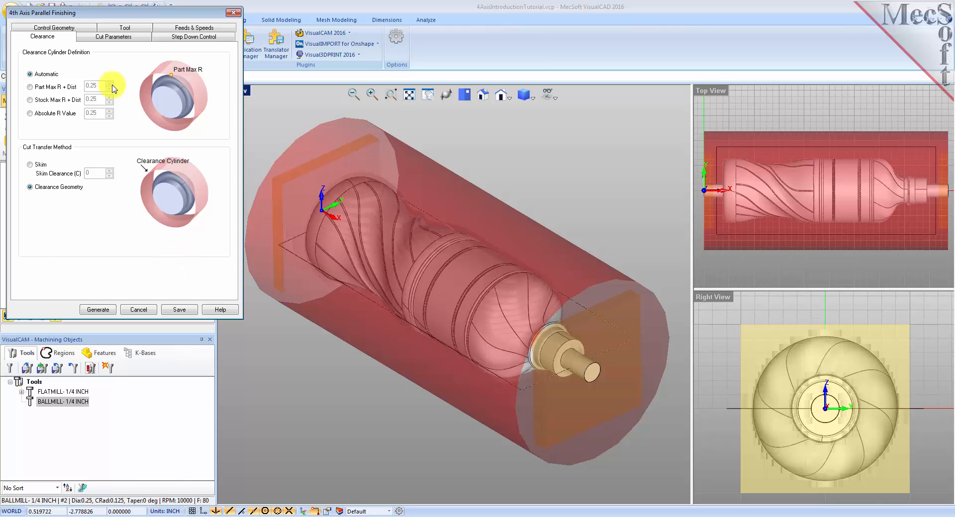
- Review the cut parameters and set the cut axial containment to a low value of 0.5 and a high value of 9.25
{"action": "left_click", "coordinate": [112, 37]}
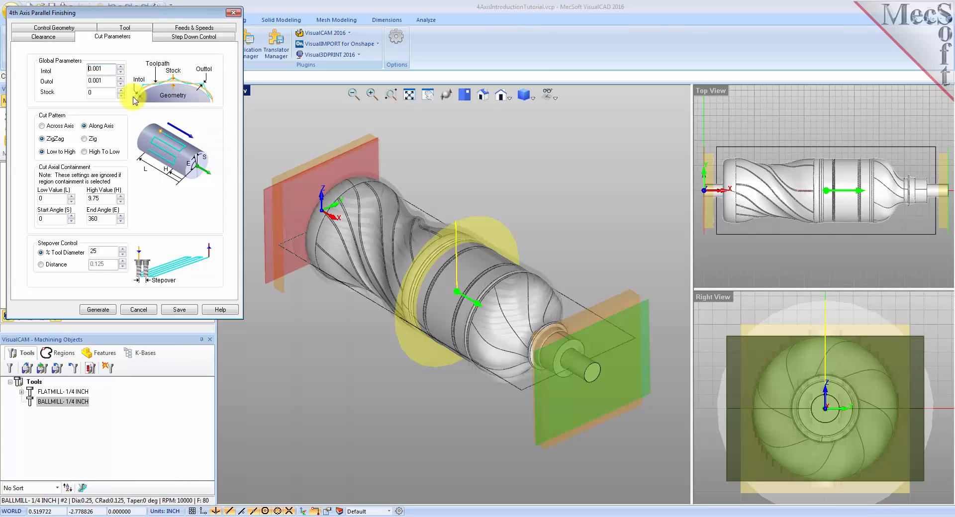
{"action": "key", "text": "Tab"}
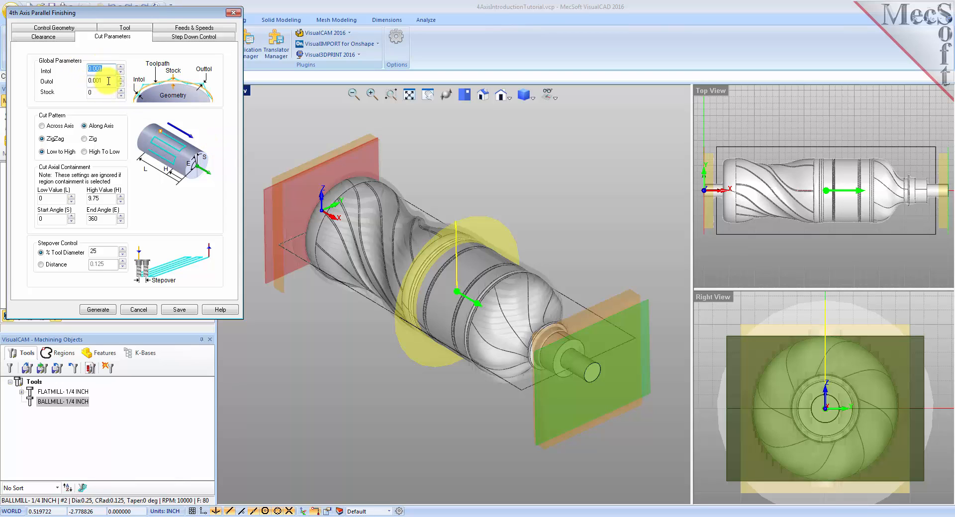
{"action": "left_click", "coordinate": [89, 122]}
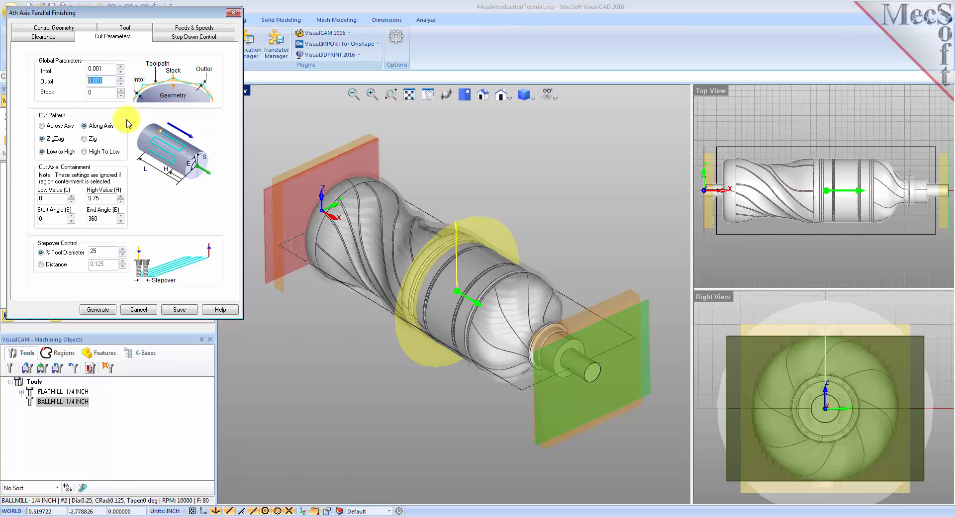
{"action": "left_click_drag", "start_coordinate": [101, 92], "coordinate": [70, 91]}
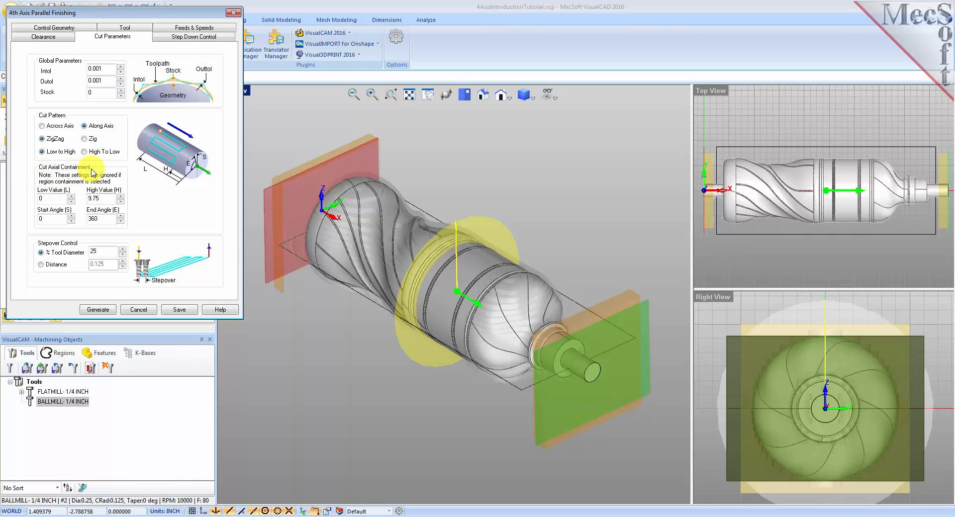
{"action": "double_click", "coordinate": [46, 199]}
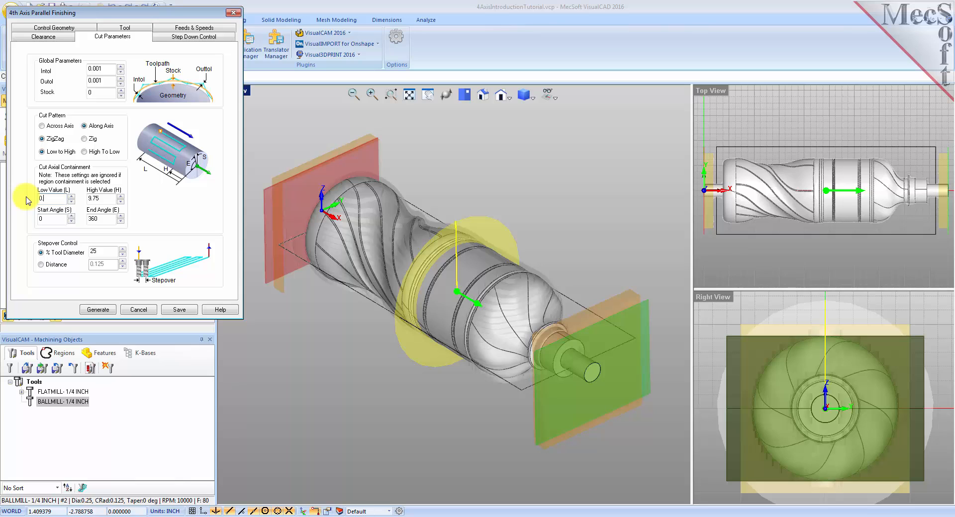
{"action": "type", "text": ".5"}
{"action": "key", "text": "Tab"}
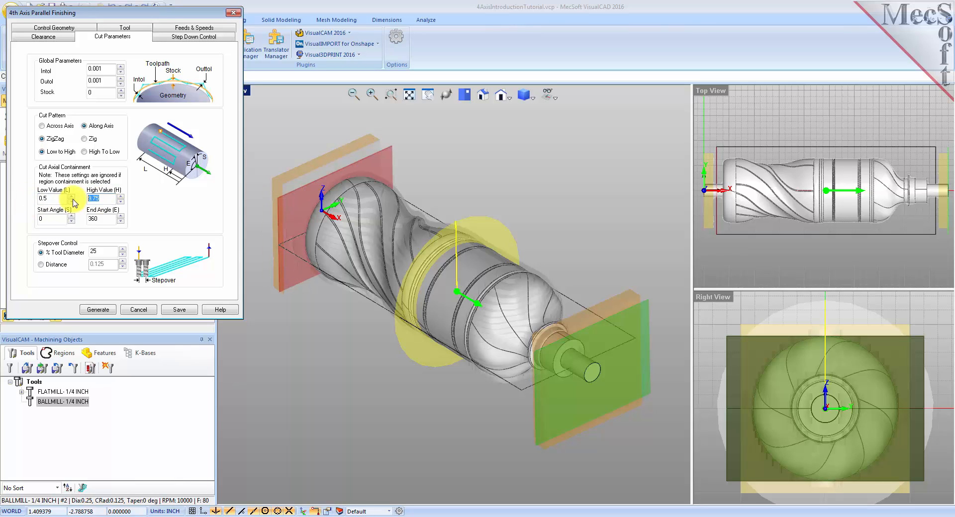
{"action": "type", "text": "9.25"}
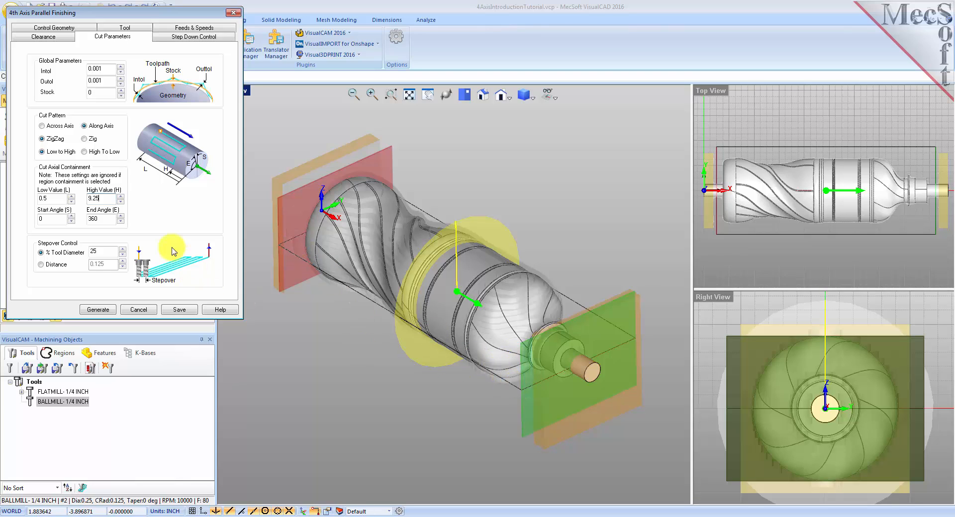
{"action": "left_click_drag", "start_coordinate": [50, 219], "coordinate": [22, 220]}
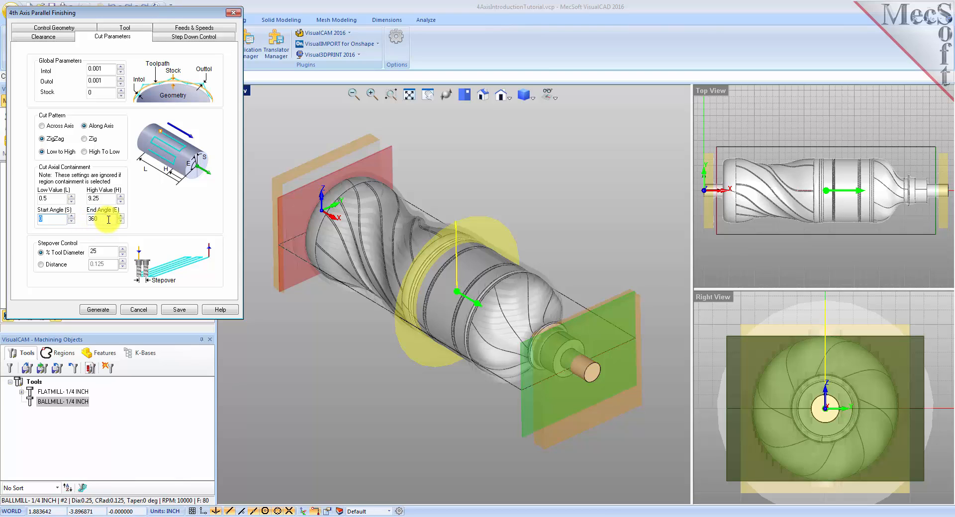
{"action": "left_click_drag", "start_coordinate": [108, 219], "coordinate": [81, 219]}
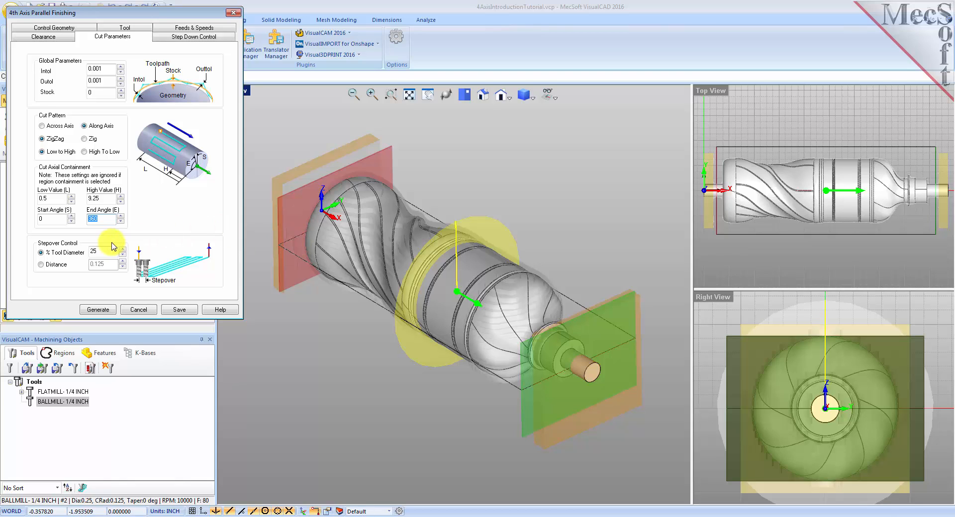
- Set the stepover to 15% of the tool diameter and generate the 4th Axis Parallel Finishing toolpath
{"action": "left_click_drag", "start_coordinate": [101, 251], "coordinate": [85, 252]}
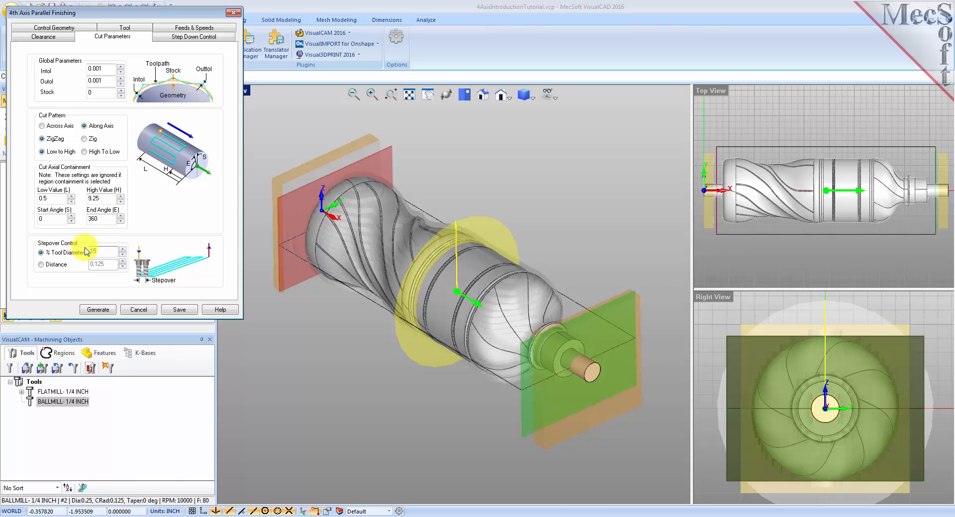
{"action": "type", "text": "15"}
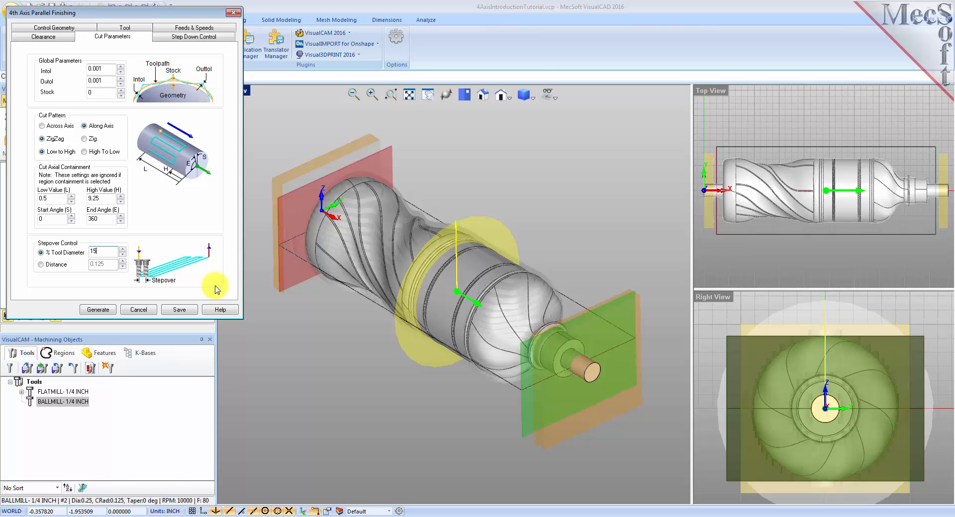
{"action": "left_click", "coordinate": [111, 311]}
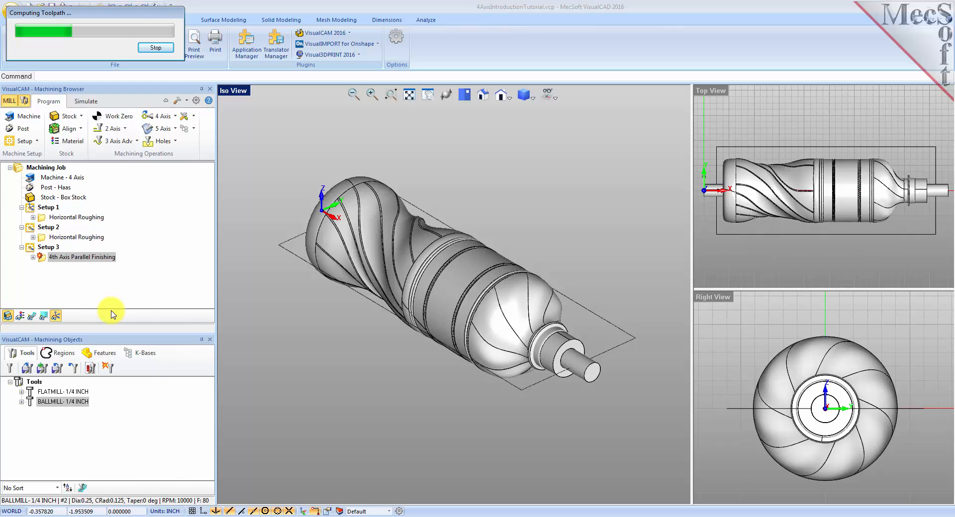
- Show the finishing toolpath on the bottle and simulate the 4th Axis Parallel Finishing operation, inspecting the cut stock with the toolpath hidden
{"action": "left_click", "coordinate": [37, 316]}
{"action": "mouse_move", "coordinate": [380, 291]}
{"action": "right_mouse_down"}
{"action": "mouse_move", "coordinate": [356, 302]}
{"action": "mouse_move", "coordinate": [390, 292]}
{"action": "mouse_move", "coordinate": [370, 286]}
{"action": "right_mouse_up"}
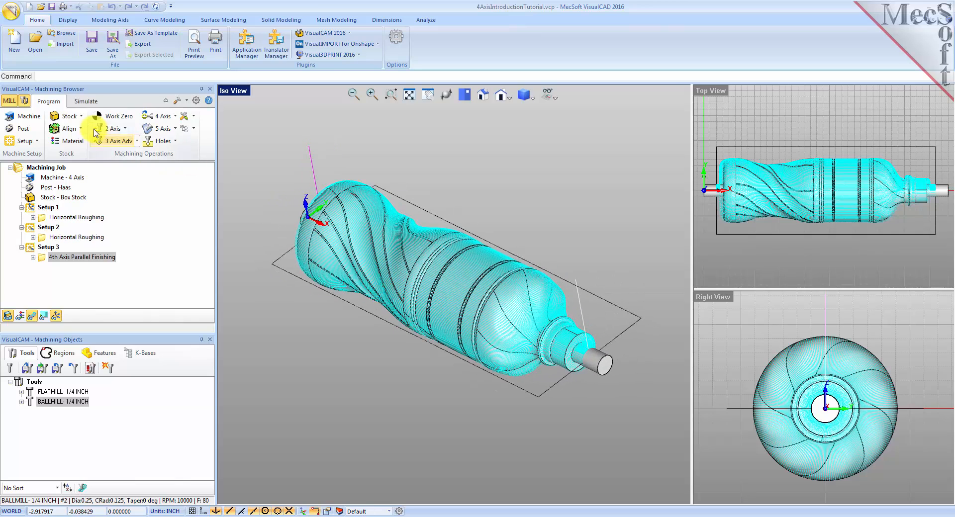
{"action": "left_click", "coordinate": [85, 101]}
{"action": "left_click", "coordinate": [90, 129]}
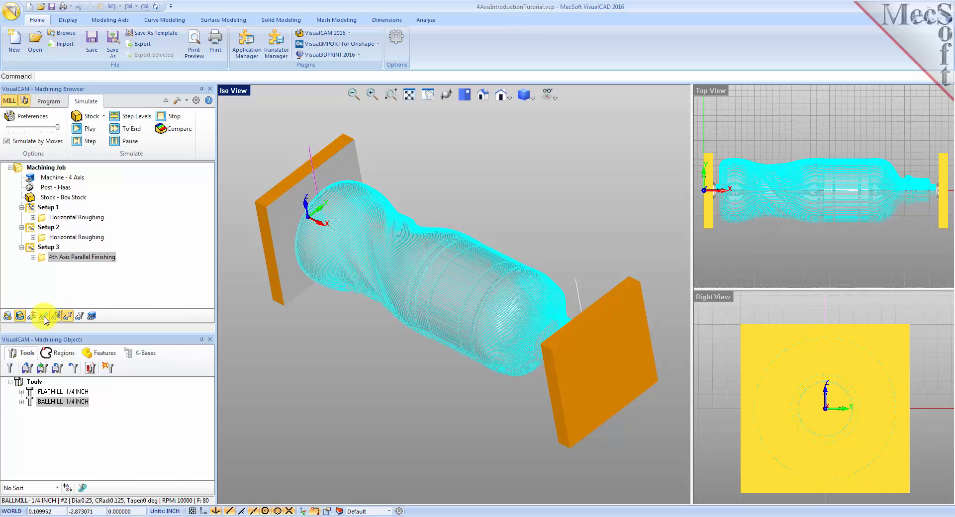
{"action": "left_click", "coordinate": [45, 316]}
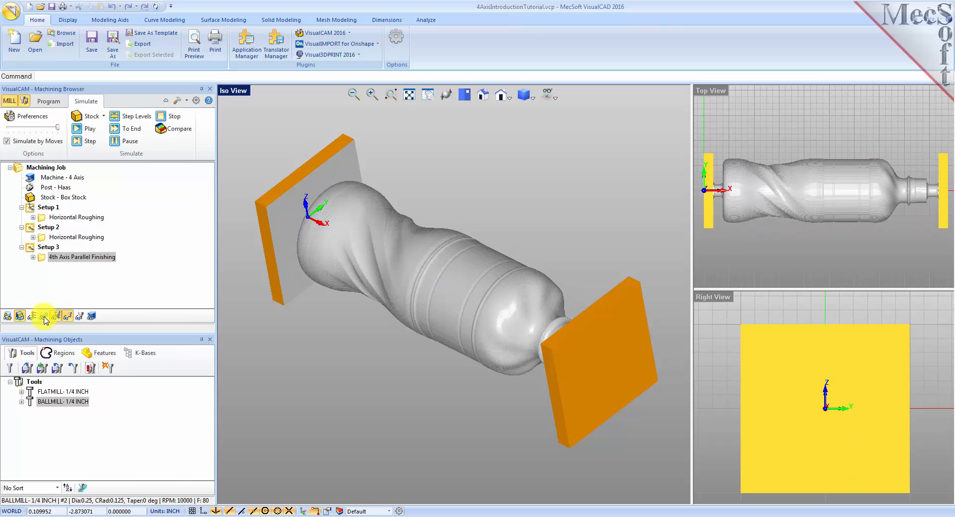
{"action": "mouse_move", "coordinate": [487, 291]}
{"action": "right_mouse_down"}
{"action": "mouse_move", "coordinate": [443, 232]}
{"action": "mouse_move", "coordinate": [402, 290]}
{"action": "mouse_move", "coordinate": [392, 283]}
{"action": "mouse_move", "coordinate": [492, 282]}
{"action": "right_mouse_up"}
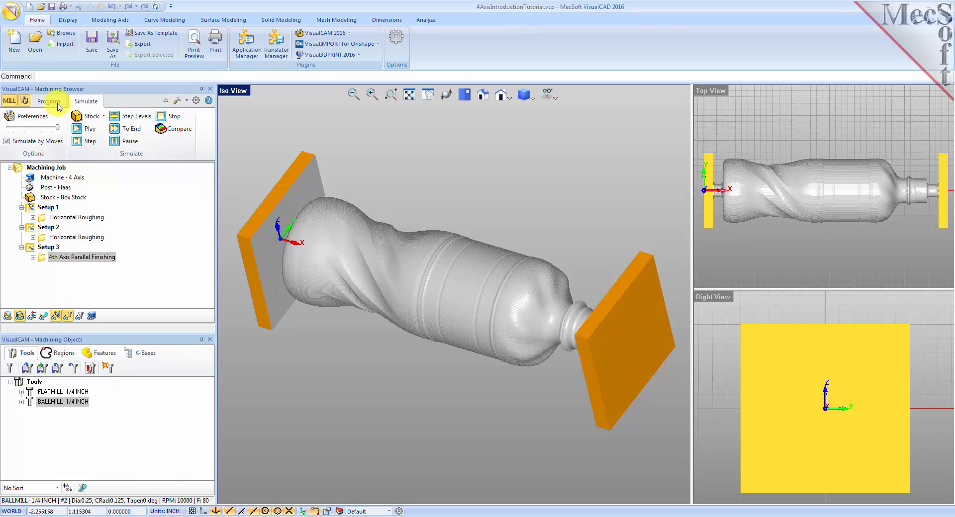
- Post all operations of the Machining Job with the Haas post-processor, saving the output as 4AxisIntroductionTutorial.nc in the QuickStart folder
{"action": "left_click", "coordinate": [56, 169]}
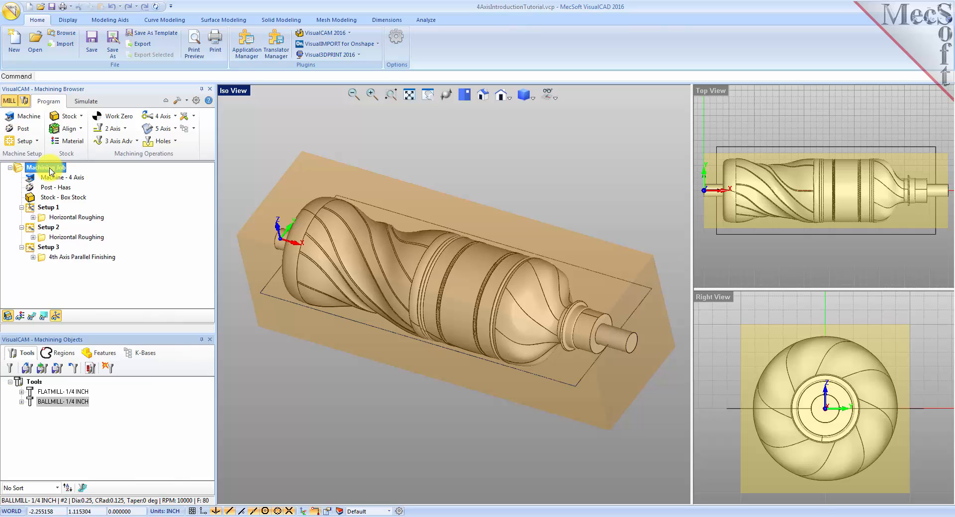
{"action": "right_click", "coordinate": [49, 172]}
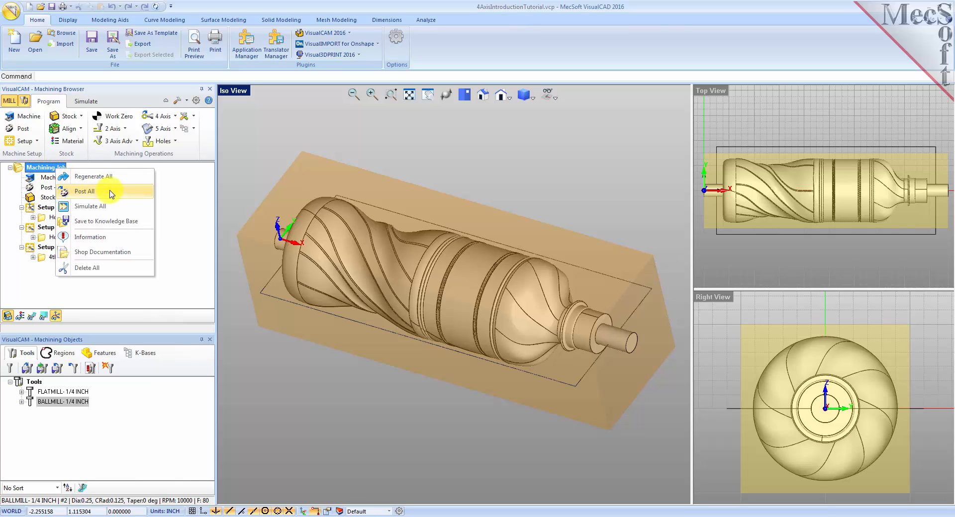
{"action": "left_click", "coordinate": [111, 192]}
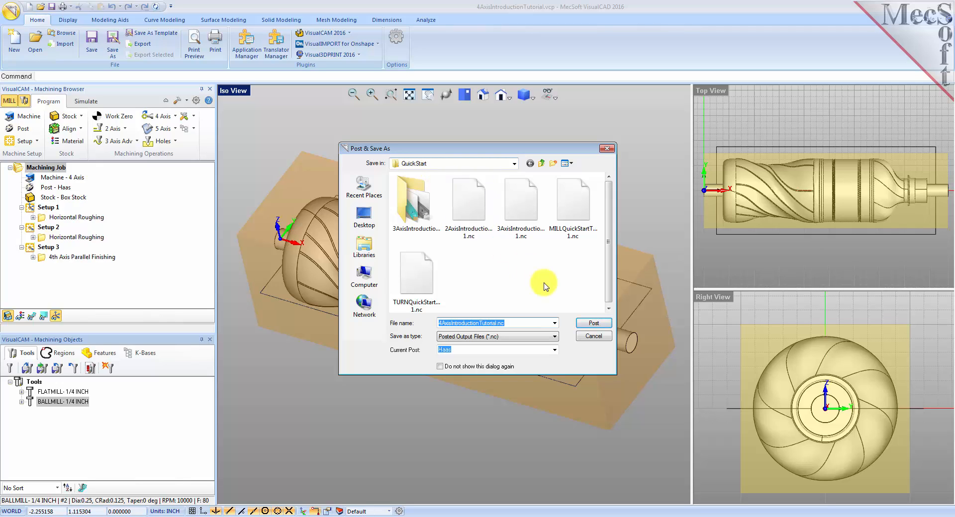
{"action": "left_click", "coordinate": [593, 323]}
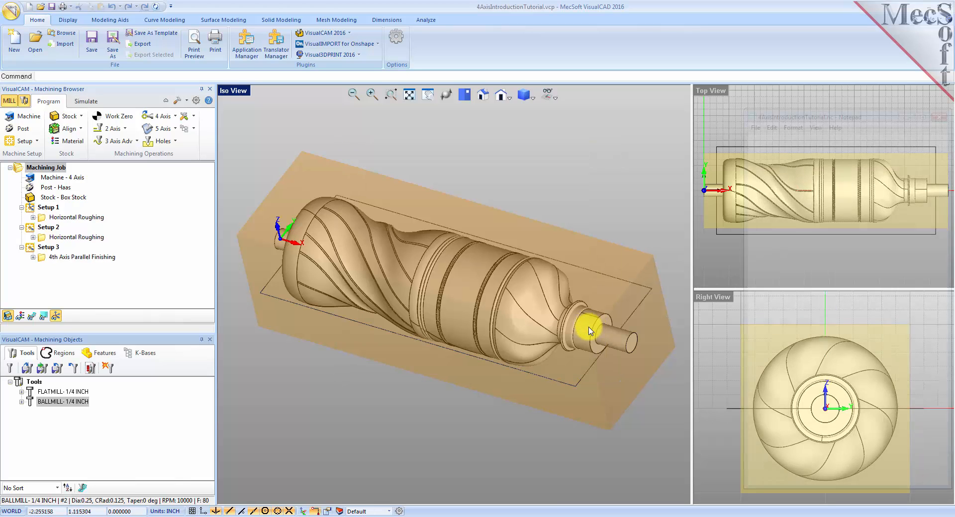
- Review the posted G-code in Notepad, highlighting the tool diameter and length line of Setup 1's Horizontal Roughing, and close the file
{"action": "mouse_move", "coordinate": [944, 156]}
{"action": "left_mouse_down"}
{"action": "mouse_move", "coordinate": [944, 245]}
{"action": "mouse_move", "coordinate": [942, 146]}
{"action": "left_mouse_up"}
{"action": "left_click_drag", "start_coordinate": [900, 170], "coordinate": [746, 171]}
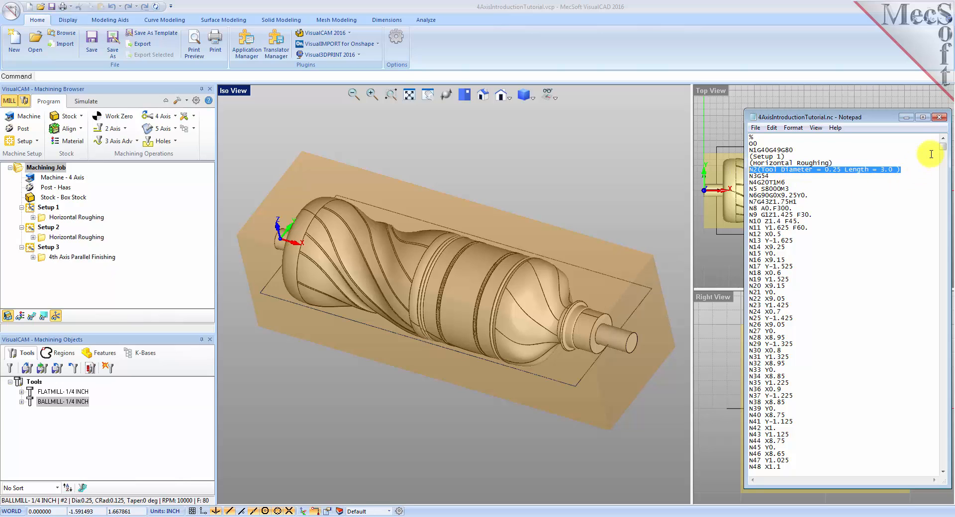
{"action": "left_click", "coordinate": [939, 116]}
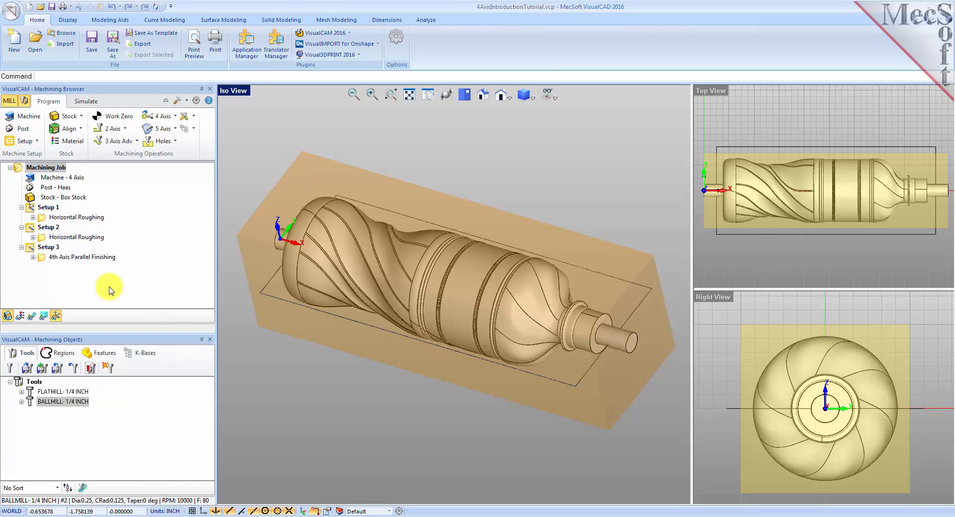
- Check the posting option for Setup 1 alone and for both Horizontal Roughing operations selected together, without posting either
{"action": "left_click", "coordinate": [30, 210]}
{"action": "right_click", "coordinate": [30, 212]}
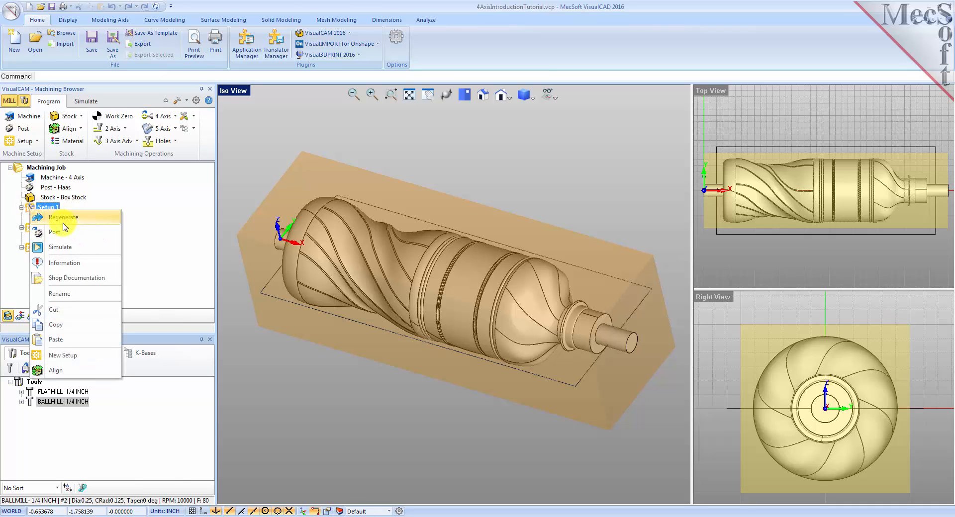
{"action": "left_click", "coordinate": [165, 229]}
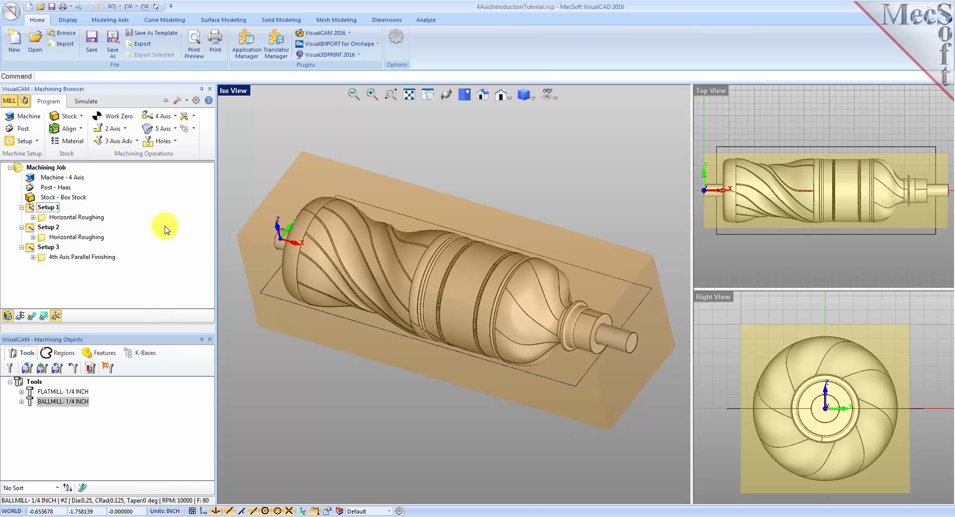
{"action": "left_click", "coordinate": [75, 216]}
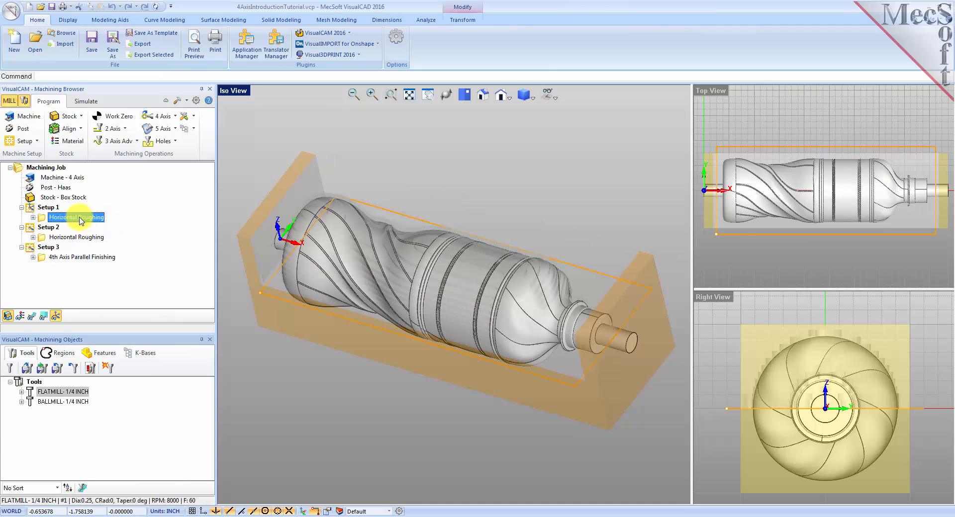
{"action": "left_click", "coordinate": [79, 238], "text": "ctrl"}
{"action": "right_click", "coordinate": [79, 238]}
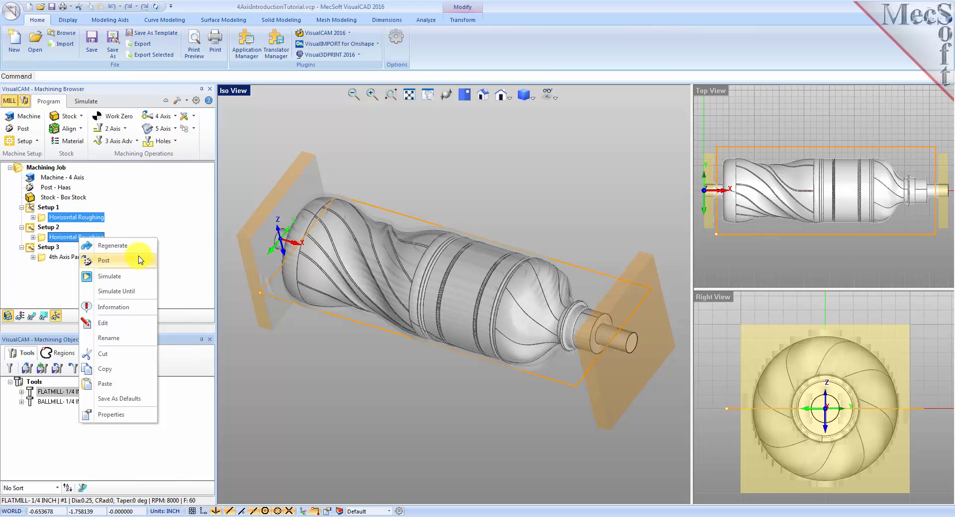
{"action": "left_click", "coordinate": [170, 215]}
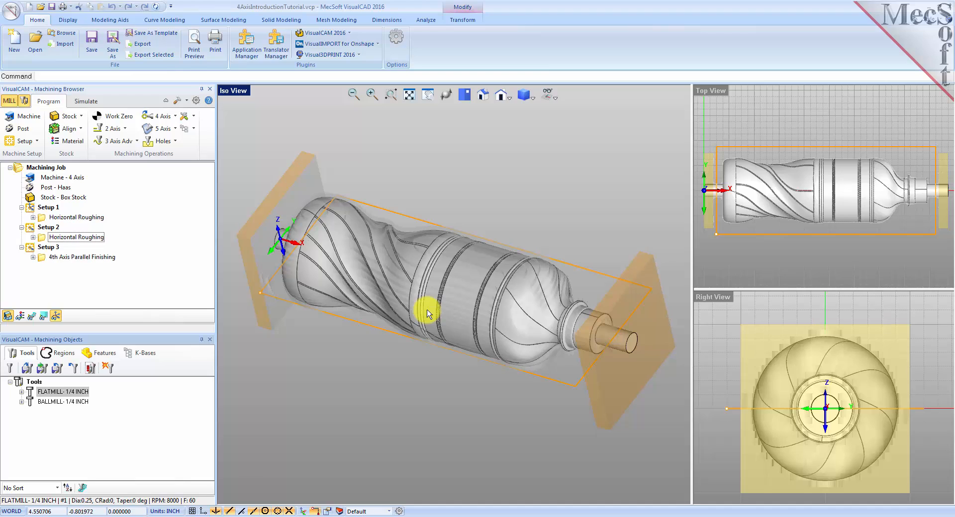